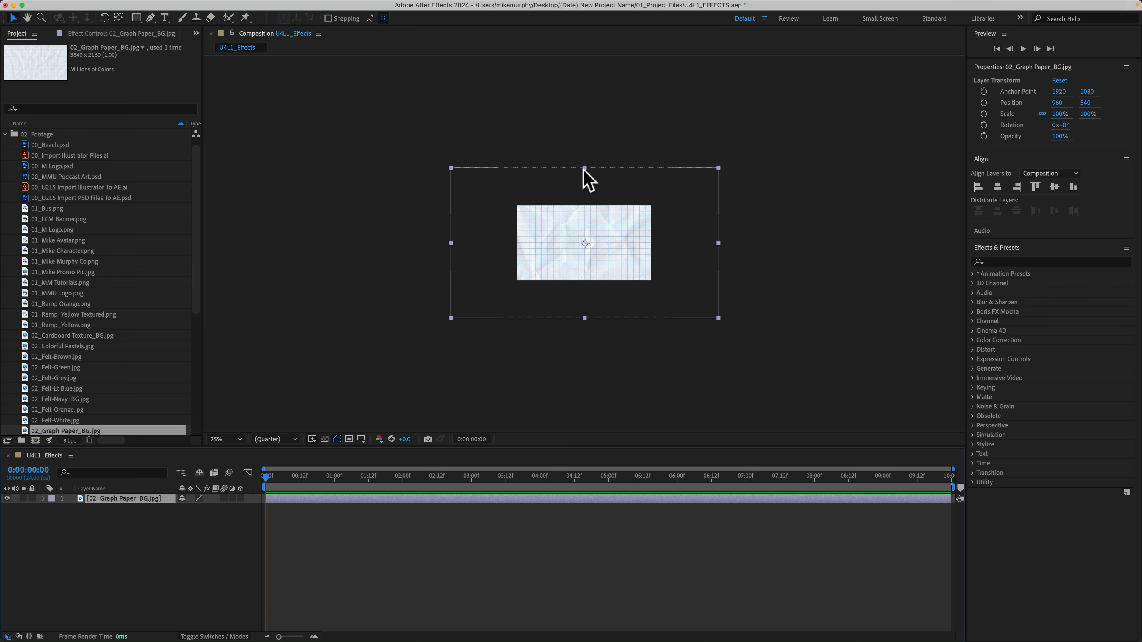
# Fit the 02_Graph Paper_BG.jpg layer to the composition size with Fit to Comp.
pyautogui.press('.')
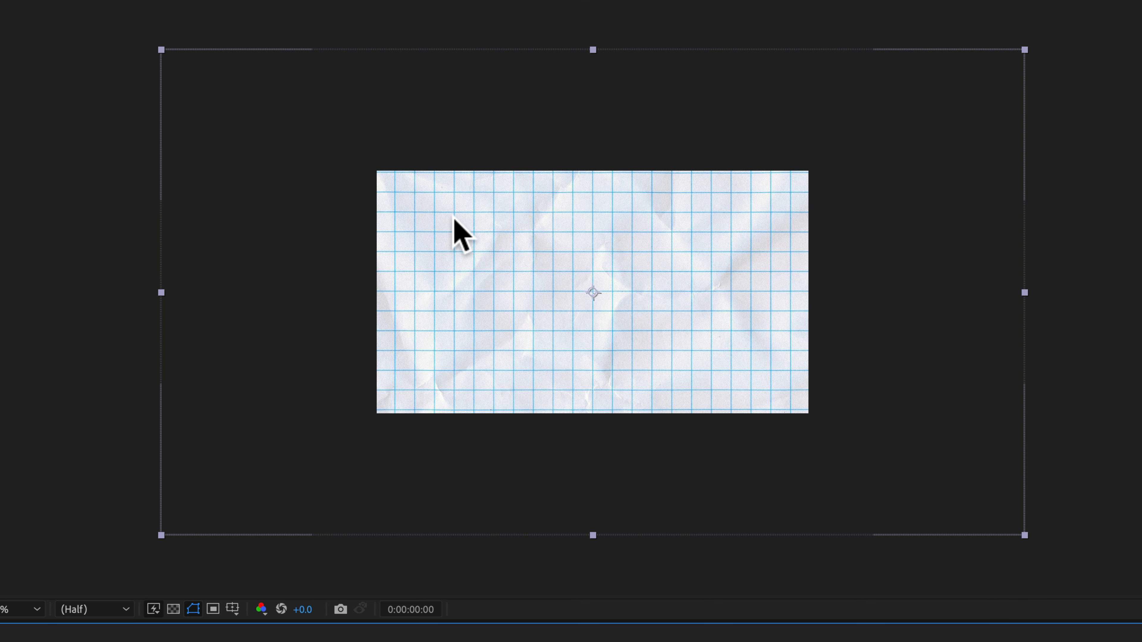
pyautogui.rightClick(453, 218)
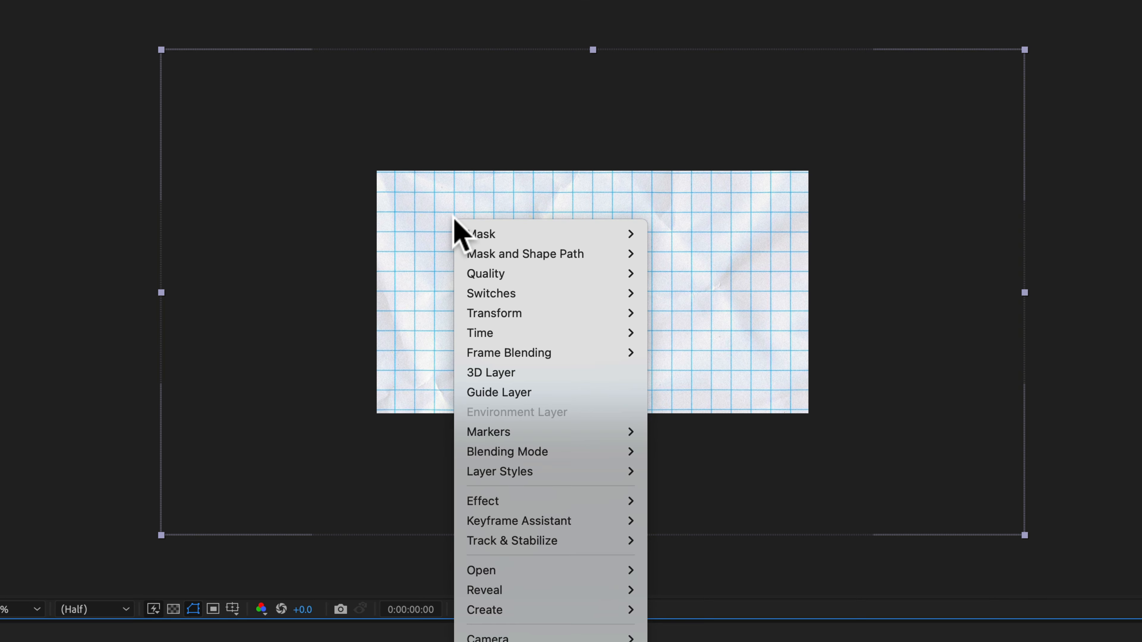
pyautogui.moveTo(487, 311)
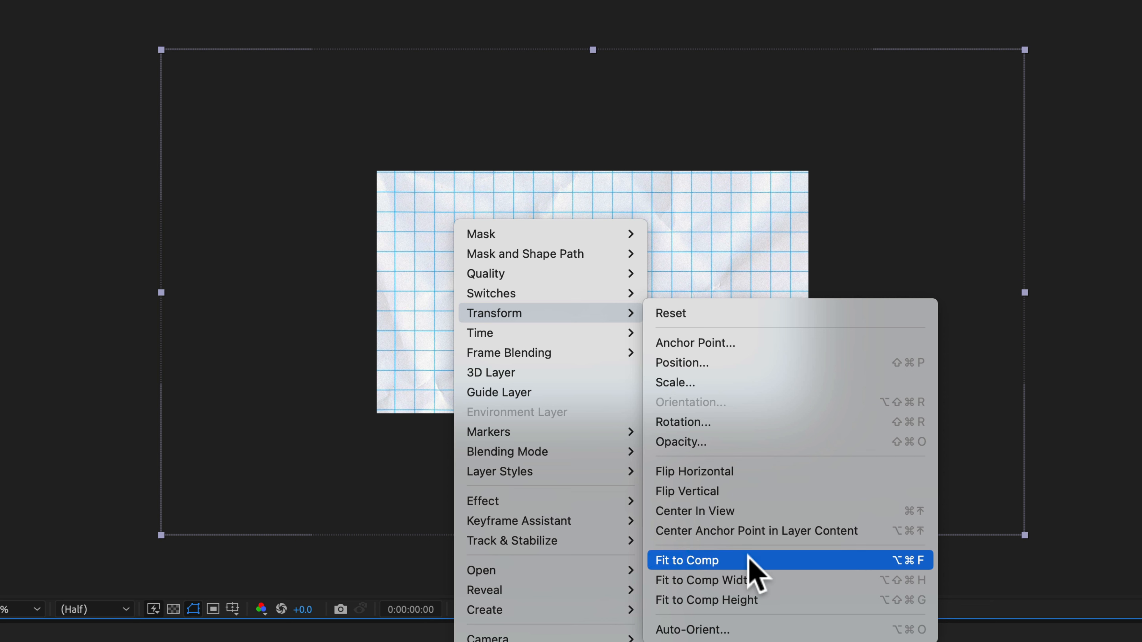
pyautogui.click(764, 562)
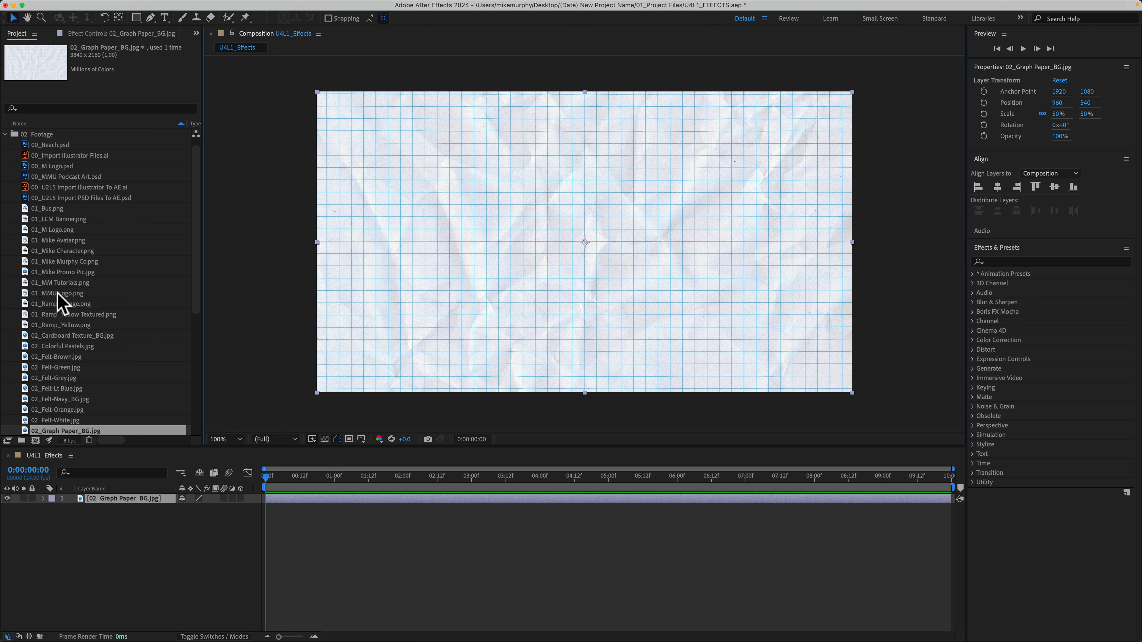
# Add 01_MMU Logo.png from the project footage to the centre of the composition, above the graph paper background.
pyautogui.click(59, 293)
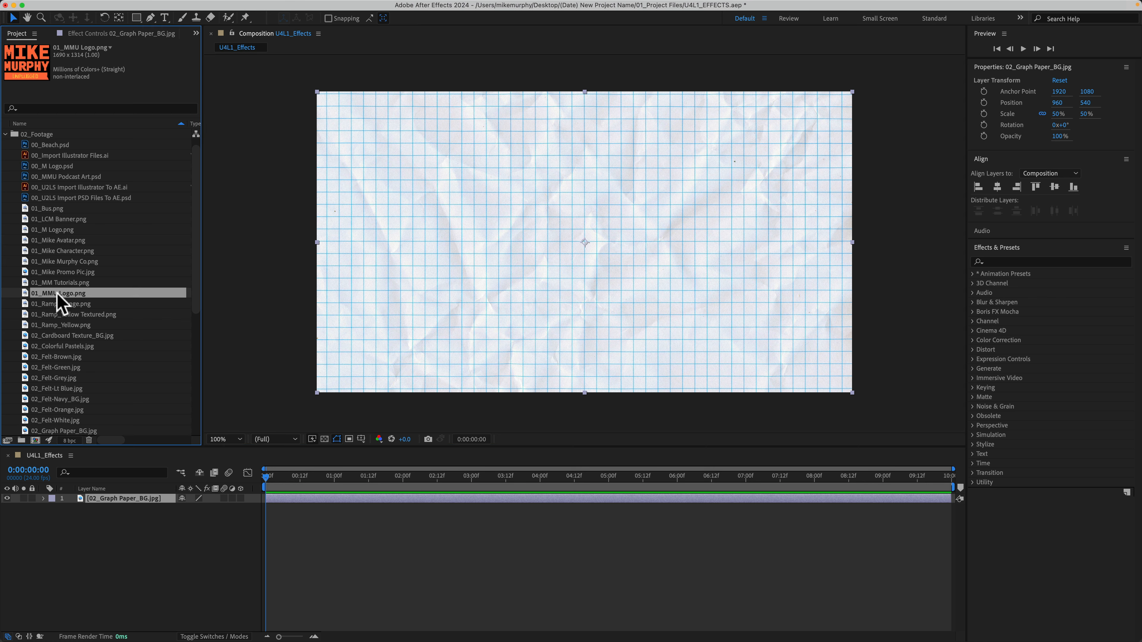
pyautogui.moveTo(51, 296); pyautogui.dragTo(591, 246)
pyautogui.press('shift')
pyautogui.press(',')
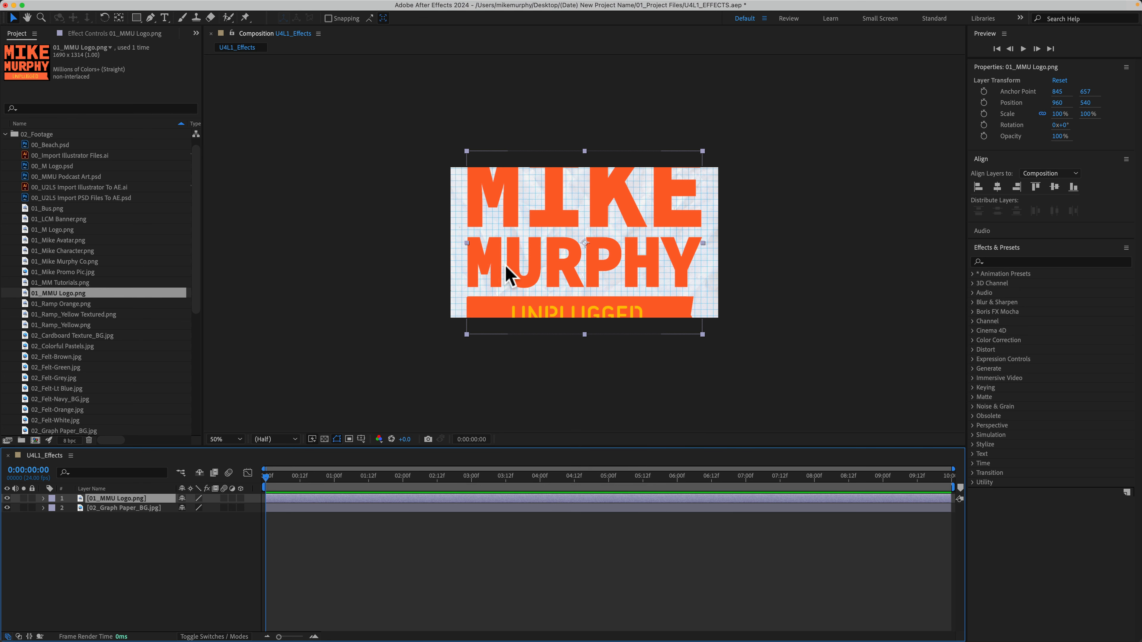
# Reveal the MMU logo layer's Scale property and reduce it to 31%.
pyautogui.press('s')
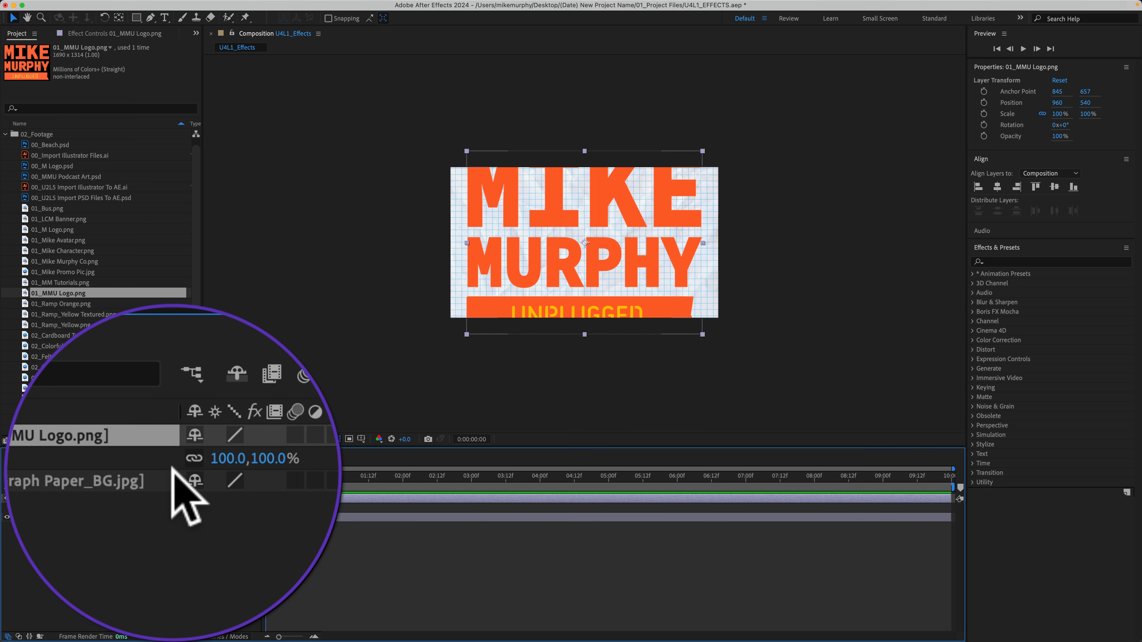
pyautogui.moveTo(193, 472); pyautogui.dragTo(168, 473)
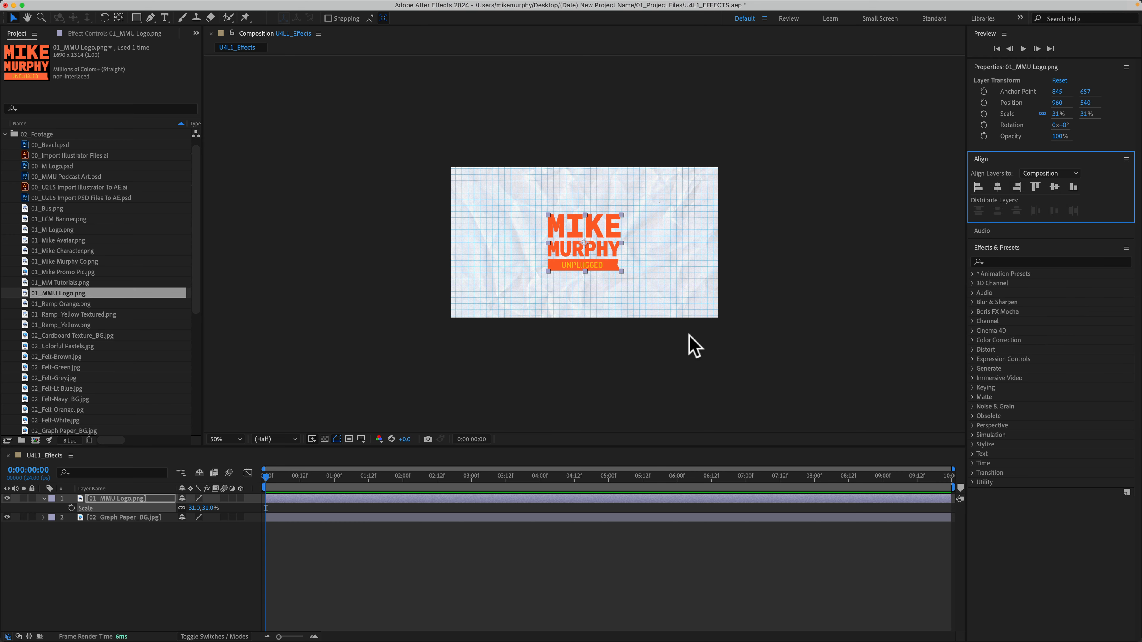
pyautogui.scroll(1, 689, 341)
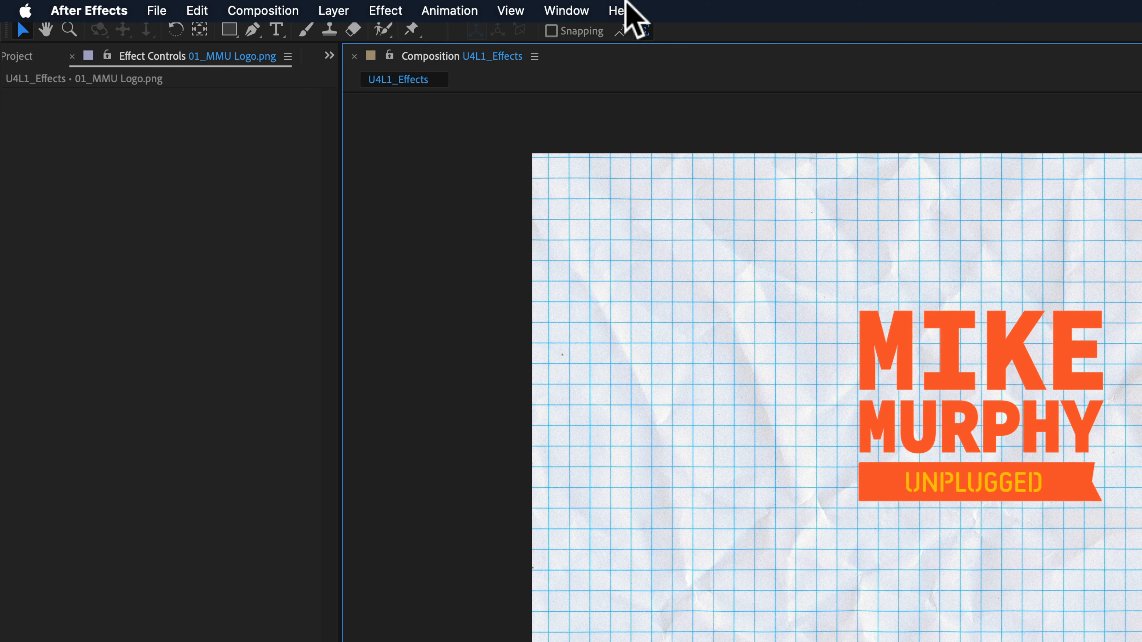
# Open the online Effect Reference and browse the Effect list page for the available effect categories.
pyautogui.click(624, 6)
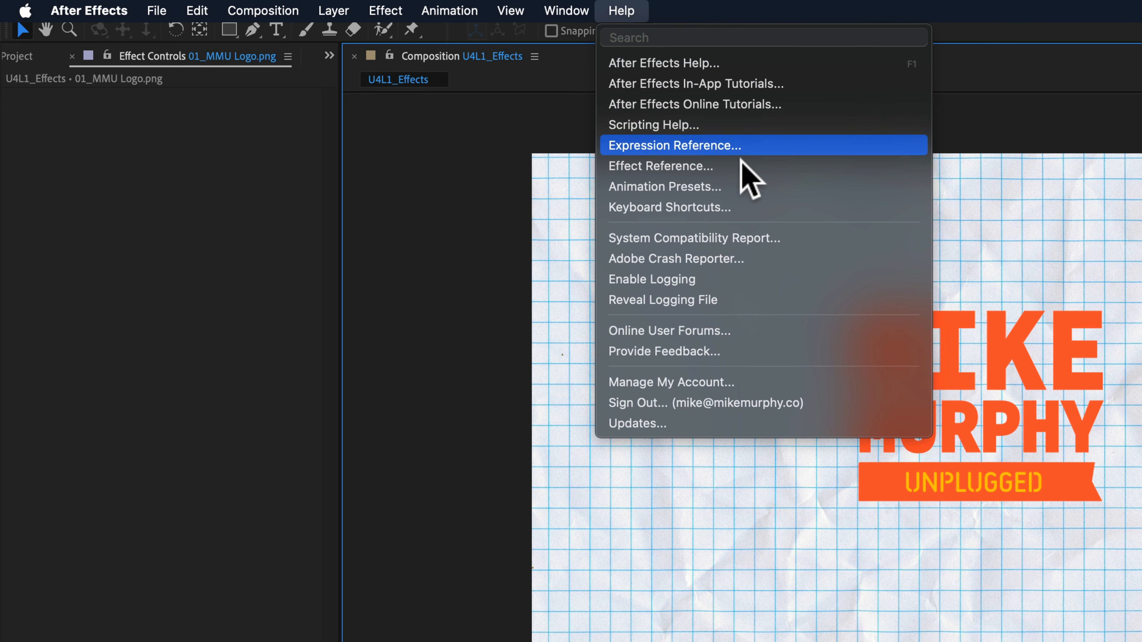
pyautogui.click(770, 182)
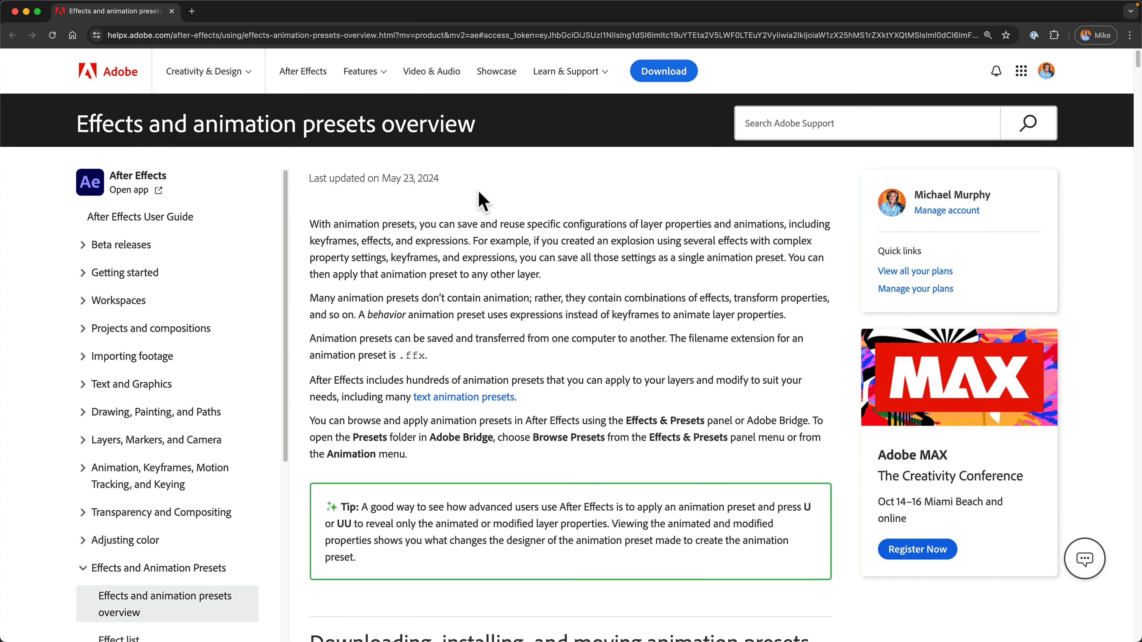
pyautogui.scroll(-5, 516, 292)
pyautogui.scroll(-20, 518, 292)
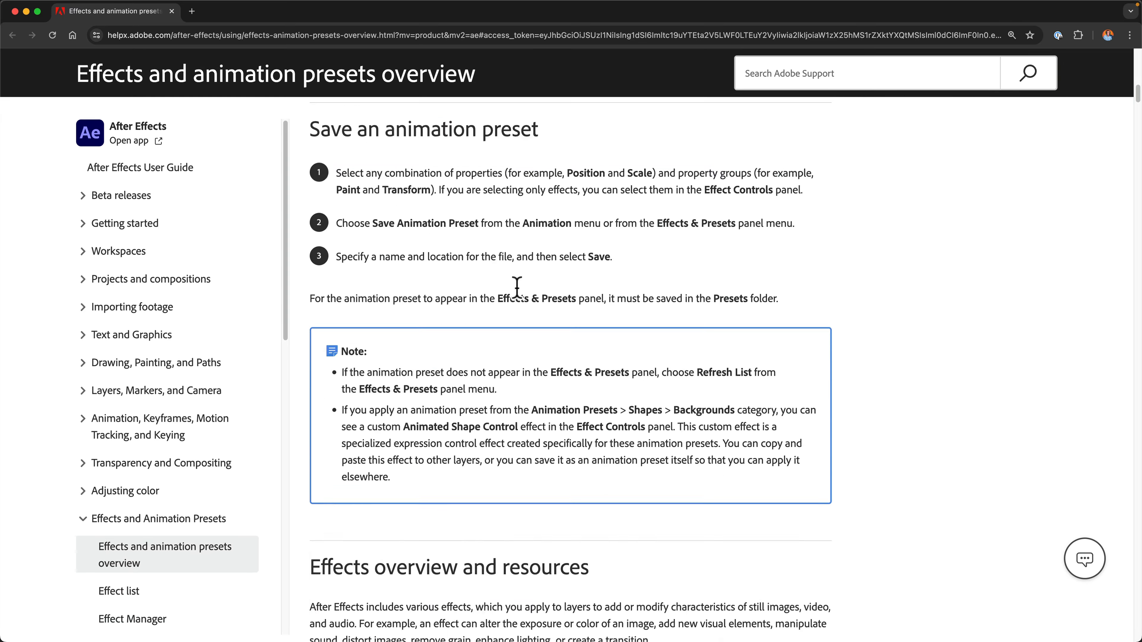
pyautogui.click(119, 593)
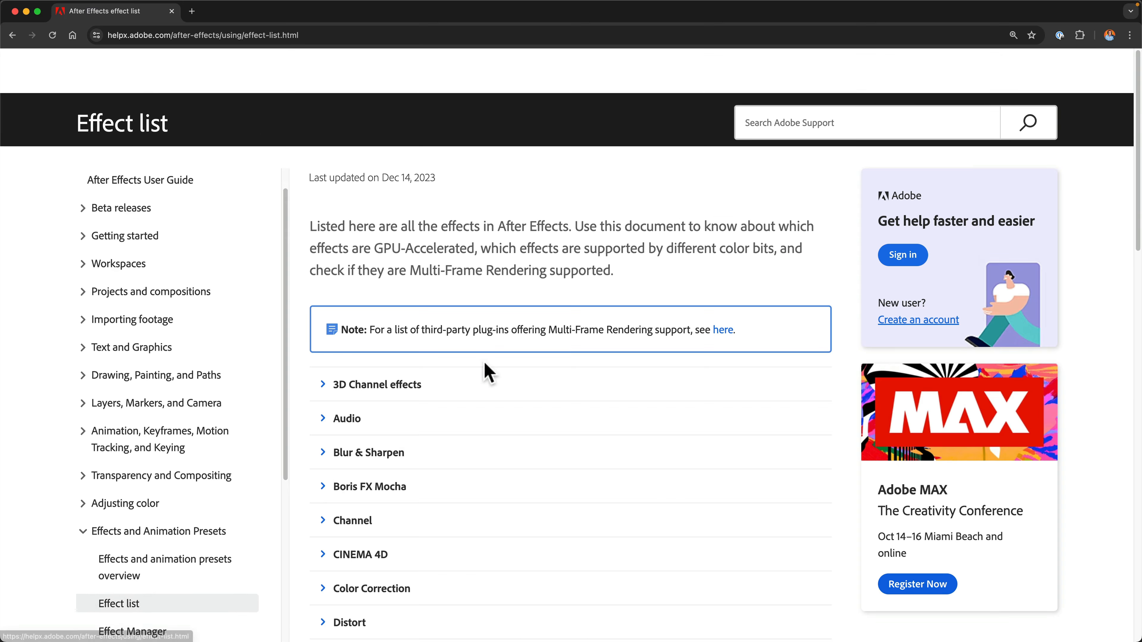
pyautogui.scroll(-15, 484, 370)
pyautogui.scroll(-5, 494, 377)
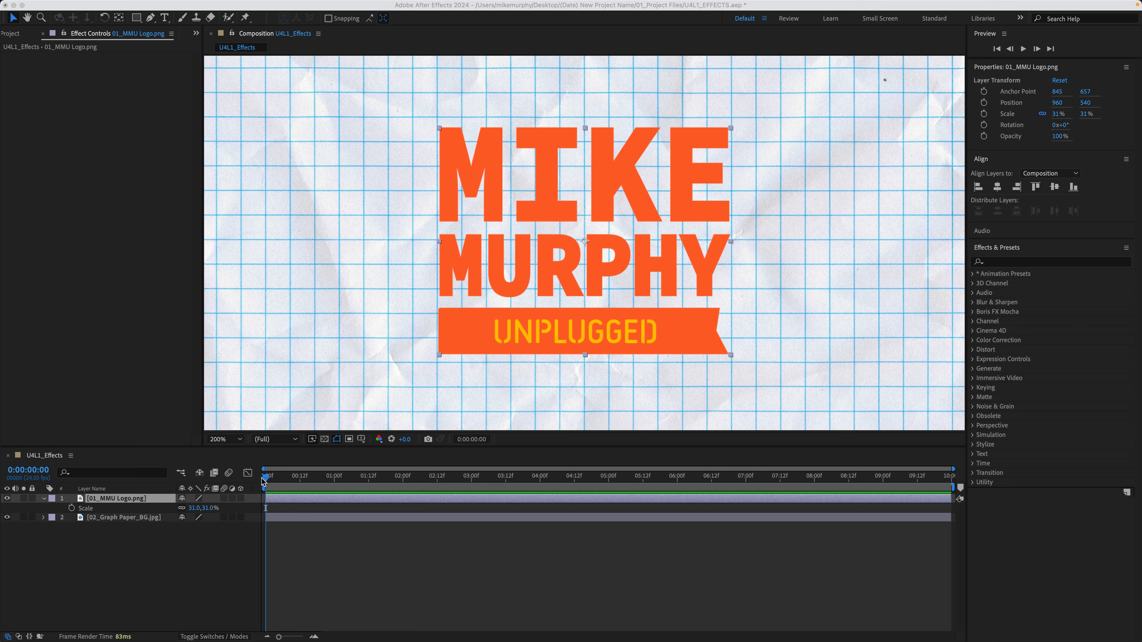
# Return to After Effects and check which effect categories are available with no layer selected.
pyautogui.click(1081, 323)
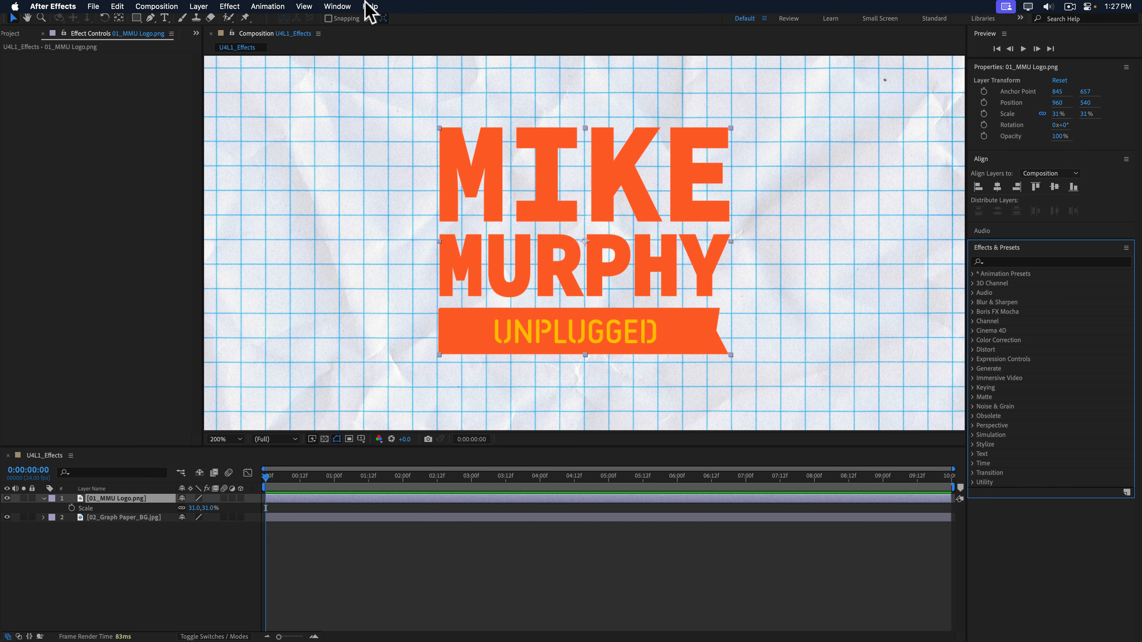
pyautogui.click(337, 6)
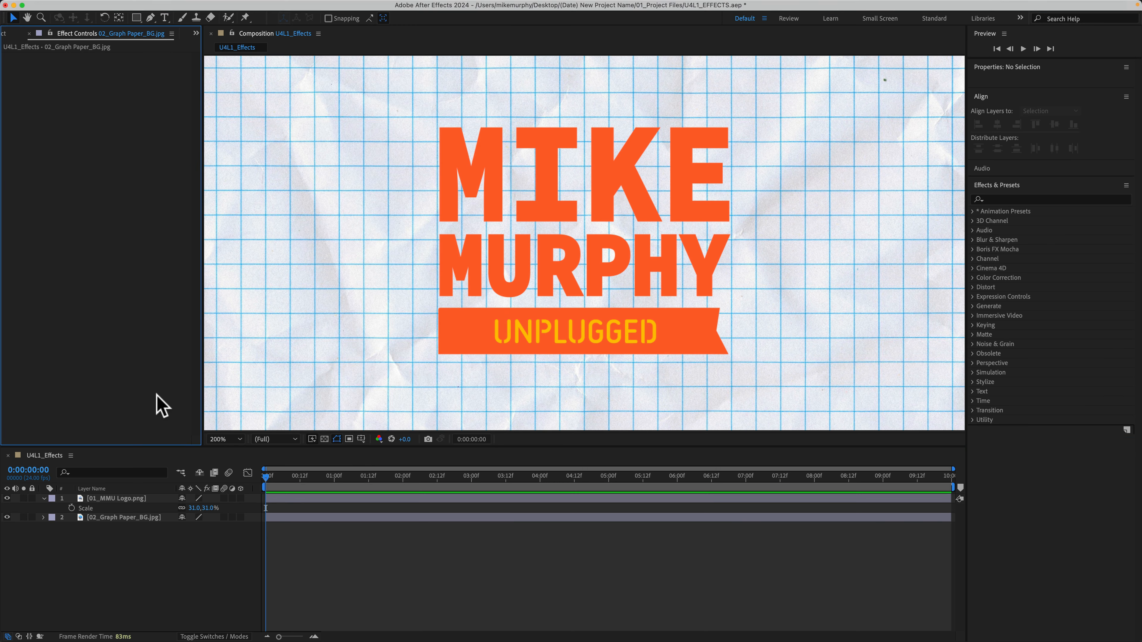
pyautogui.moveTo(163, 2)
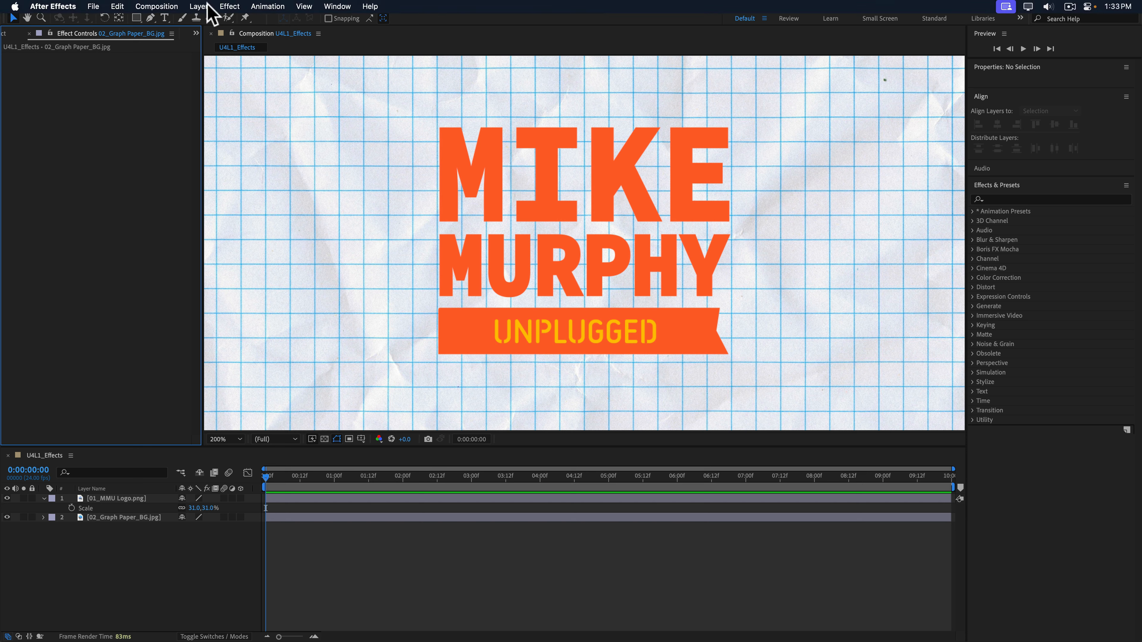
pyautogui.click(230, 6)
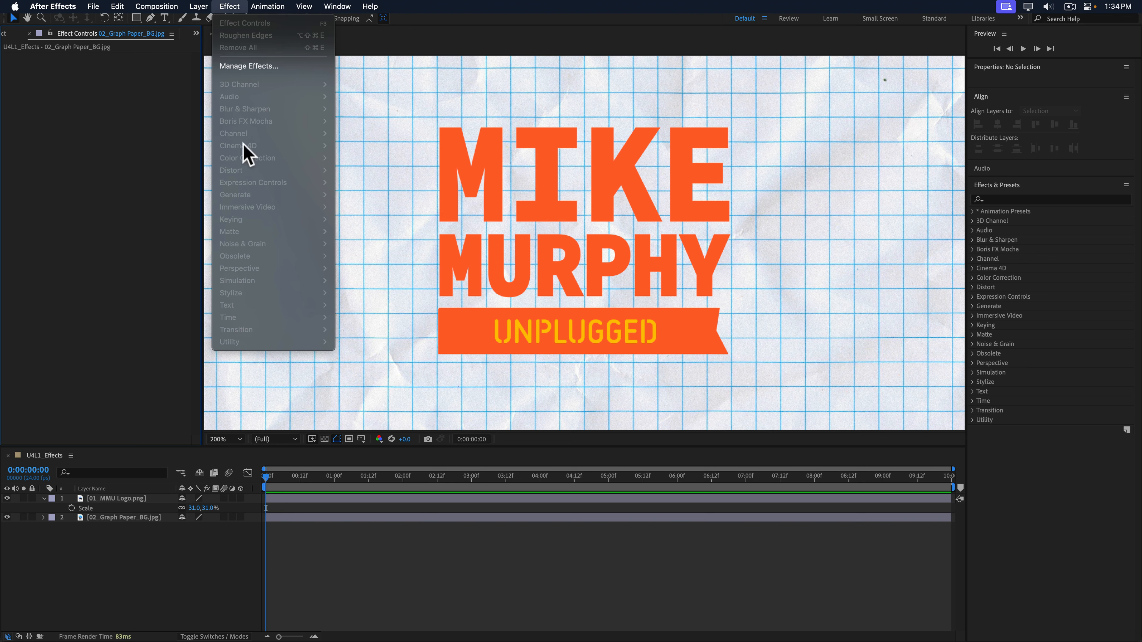
pyautogui.click(115, 173)
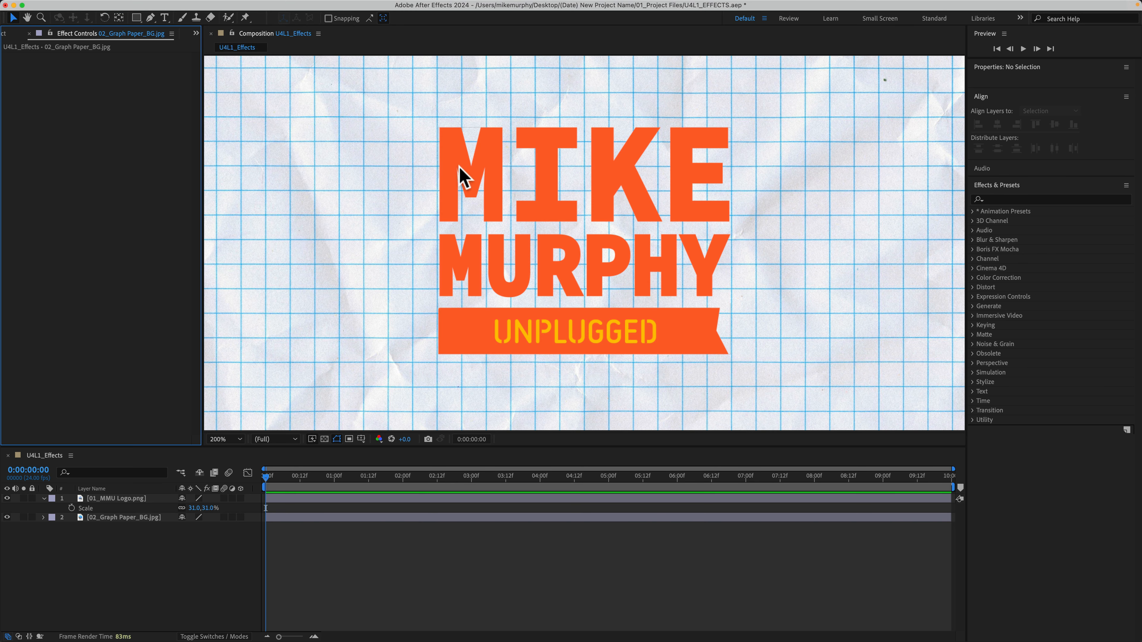
# Select the 01_MMU Logo.png layer and check which effect categories are available for it.
pyautogui.click(464, 176)
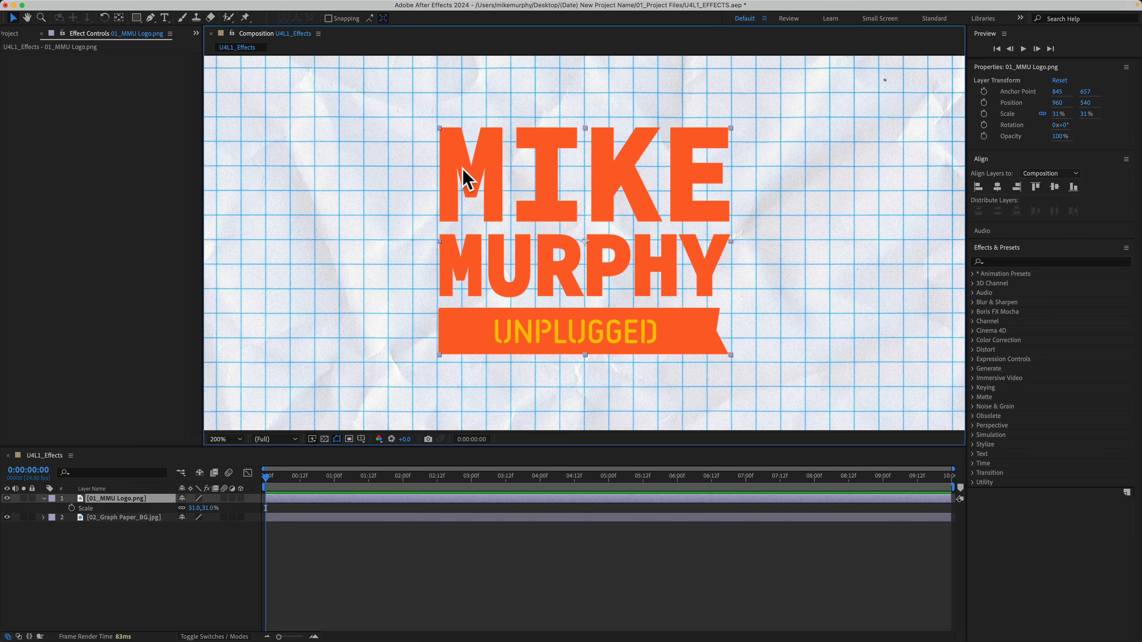
pyautogui.click(112, 567)
pyautogui.click(135, 500)
pyautogui.moveTo(146, 6)
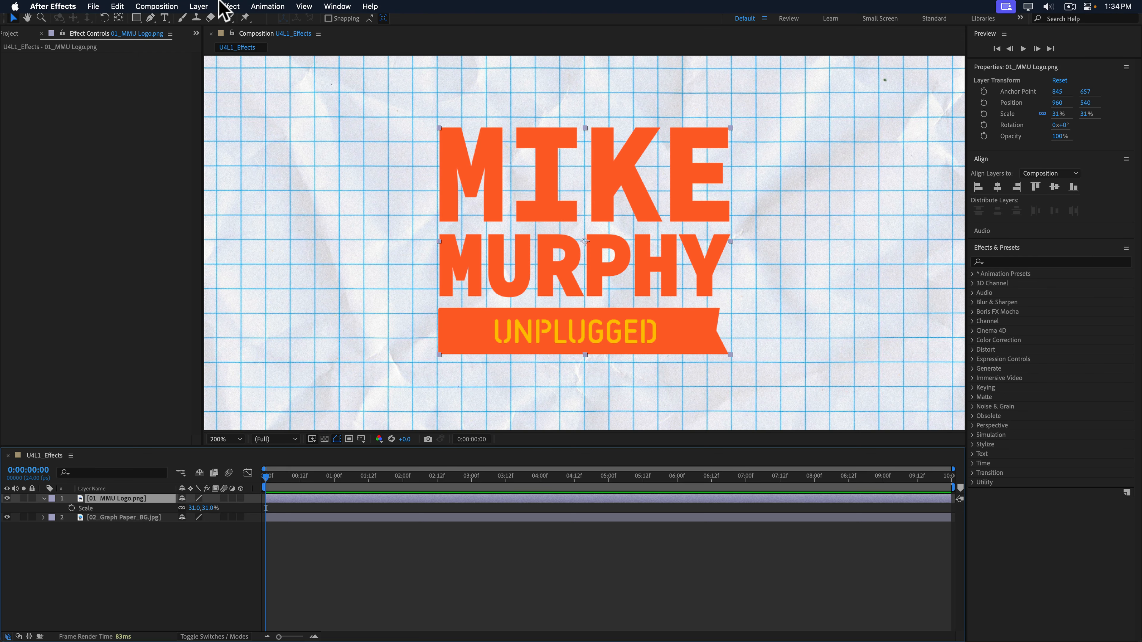
pyautogui.click(230, 7)
pyautogui.moveTo(248, 83)
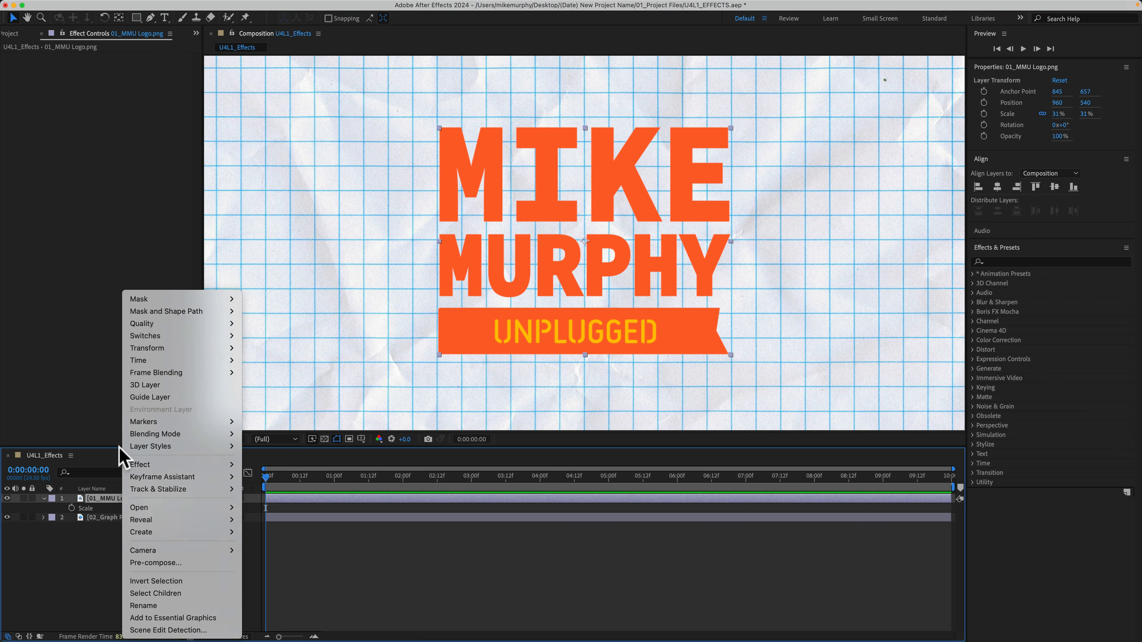
# Examine the effect options offered for the logo layer, first on its timeline entry and again on the logo in the composition.
pyautogui.click(108, 396)
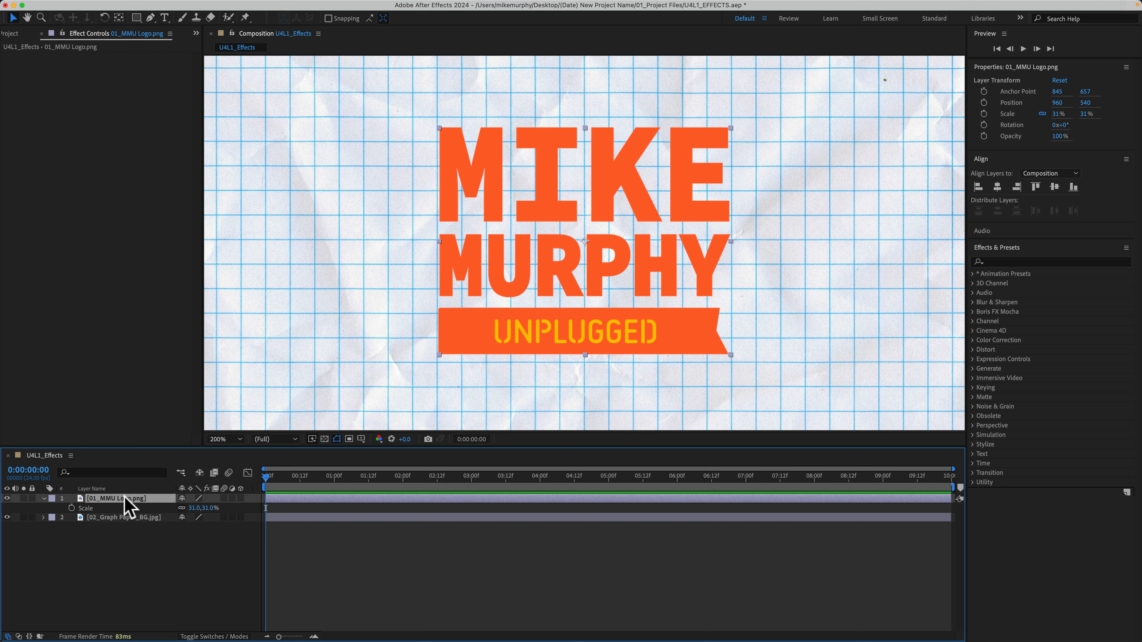
pyautogui.rightClick(129, 508)
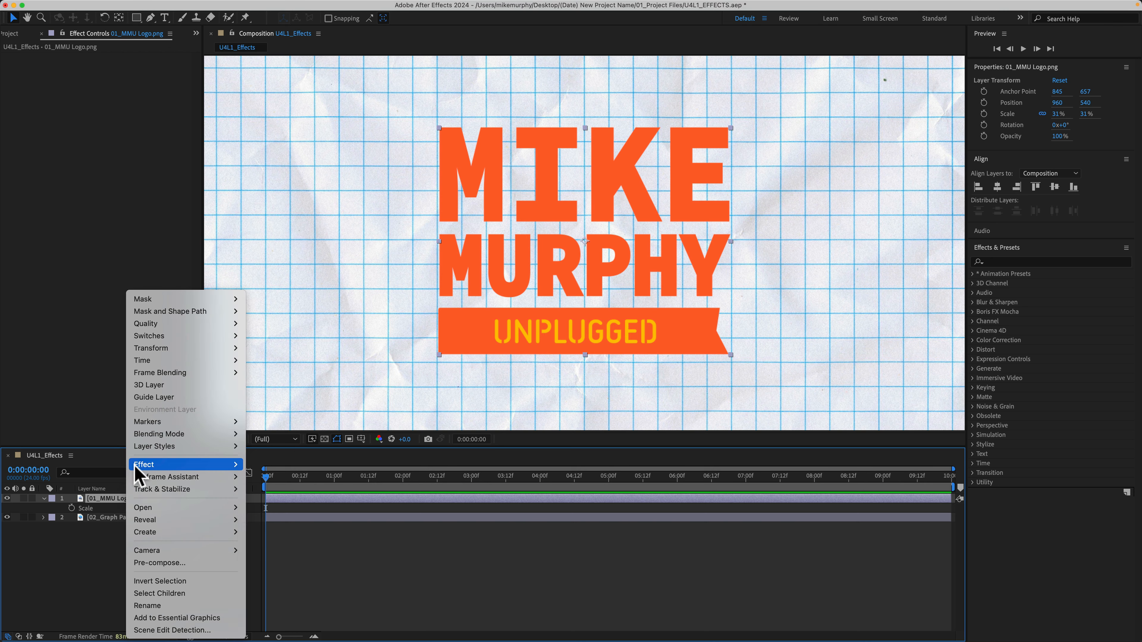
pyautogui.moveTo(135, 469)
pyautogui.moveTo(321, 377)
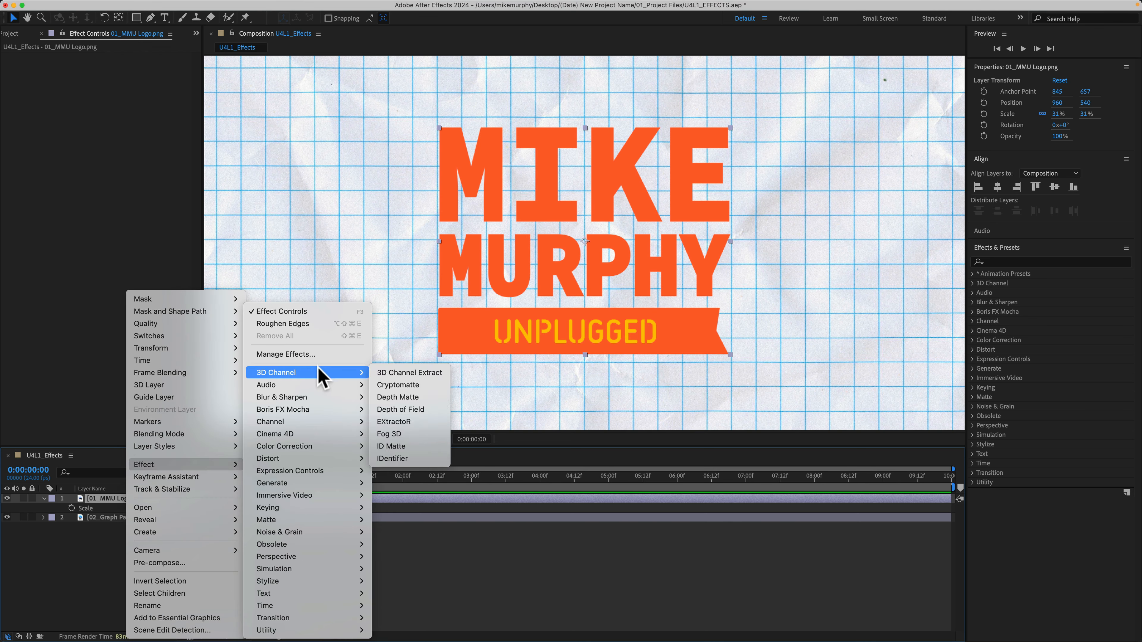
pyautogui.click(552, 256)
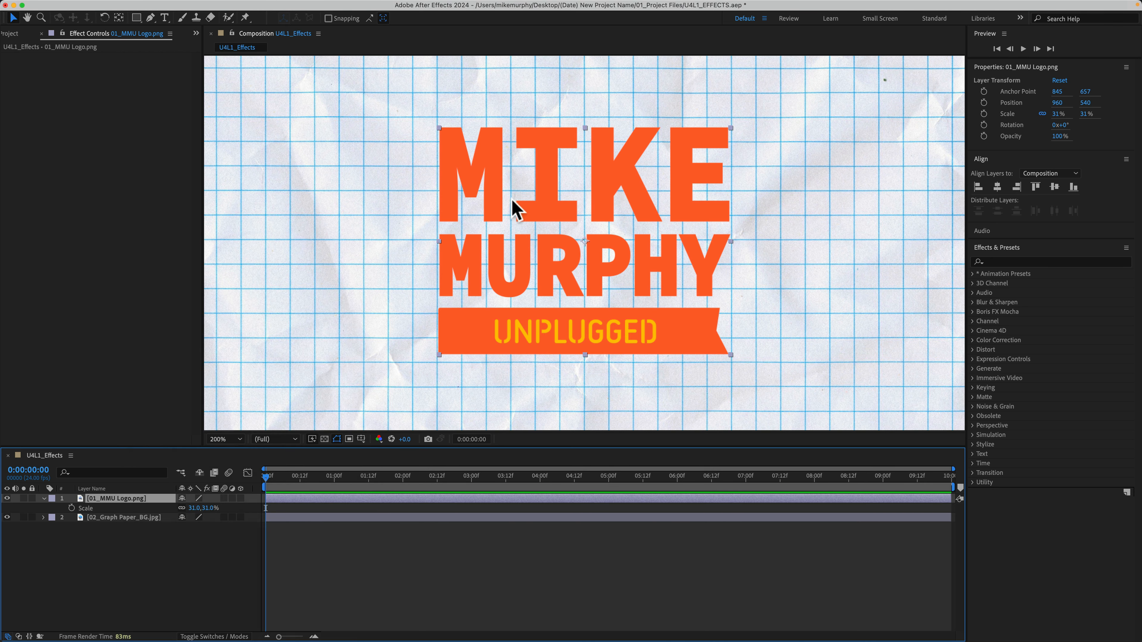
pyautogui.rightClick(481, 172)
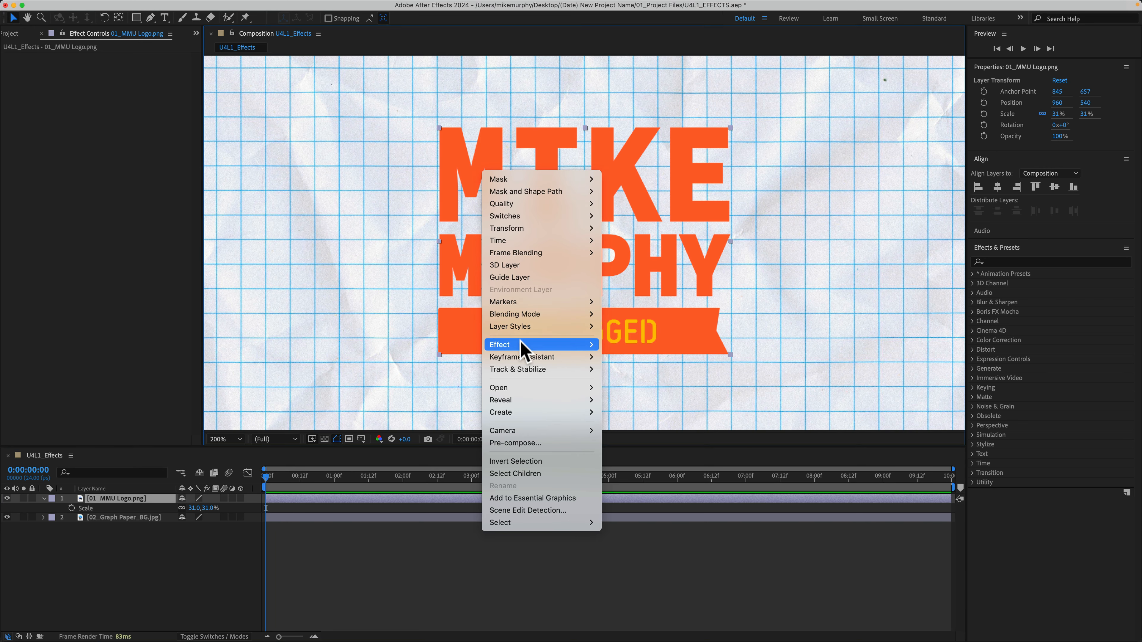
pyautogui.moveTo(521, 344)
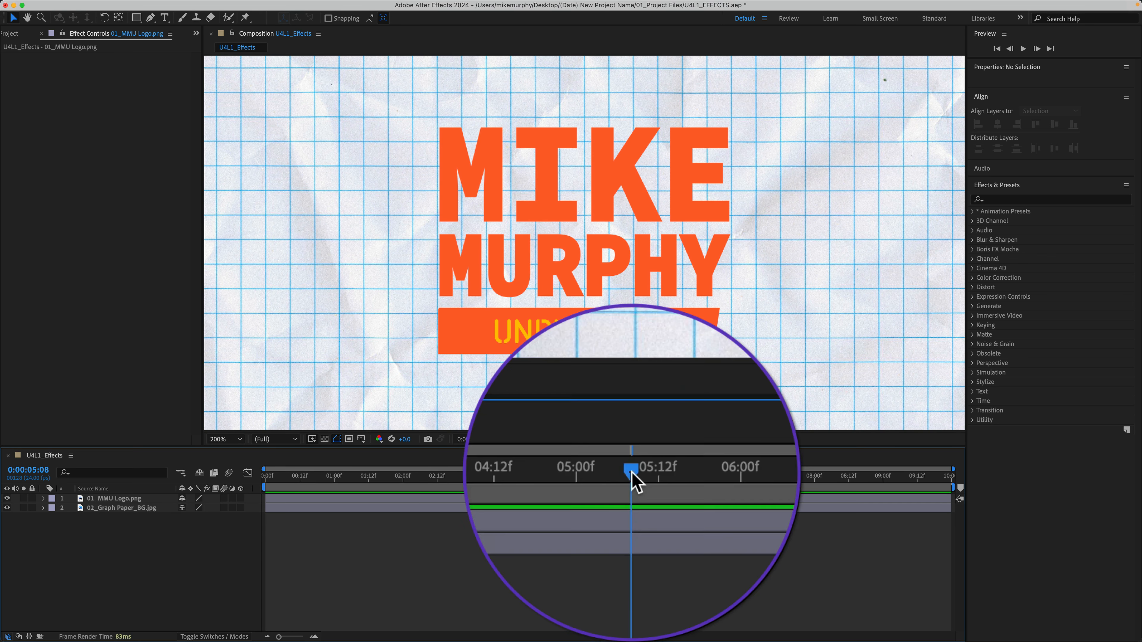
# Scrub the current-time indicator to about 0:00:03:08 and back to the first frame of the timeline.
pyautogui.moveTo(631, 478); pyautogui.dragTo(243, 488)
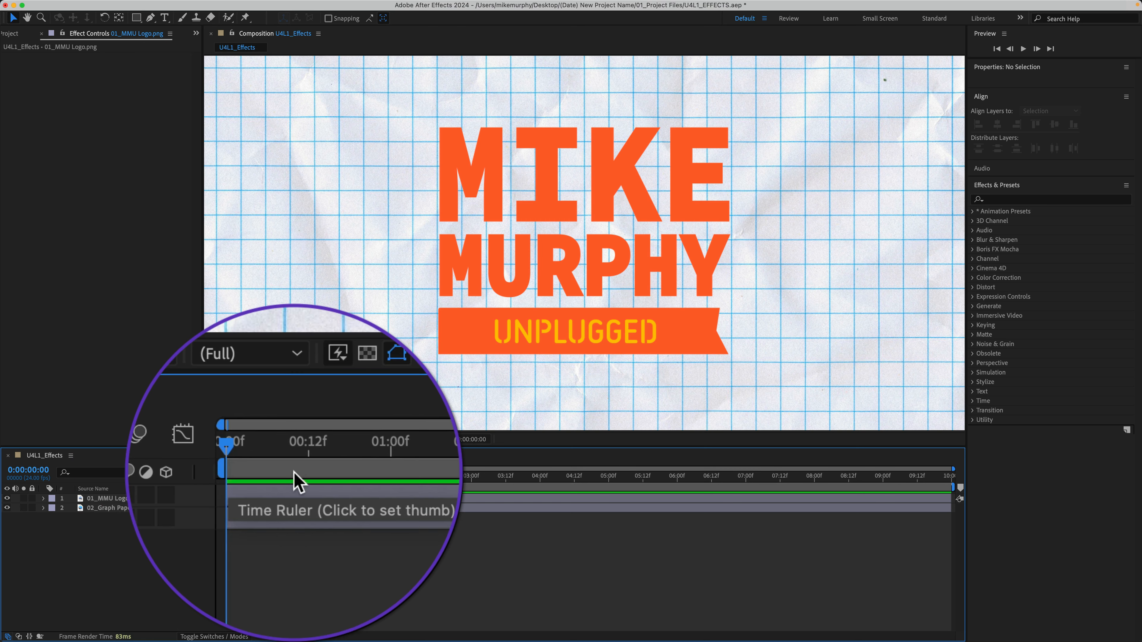
pyautogui.moveTo(327, 475); pyautogui.dragTo(494, 478)
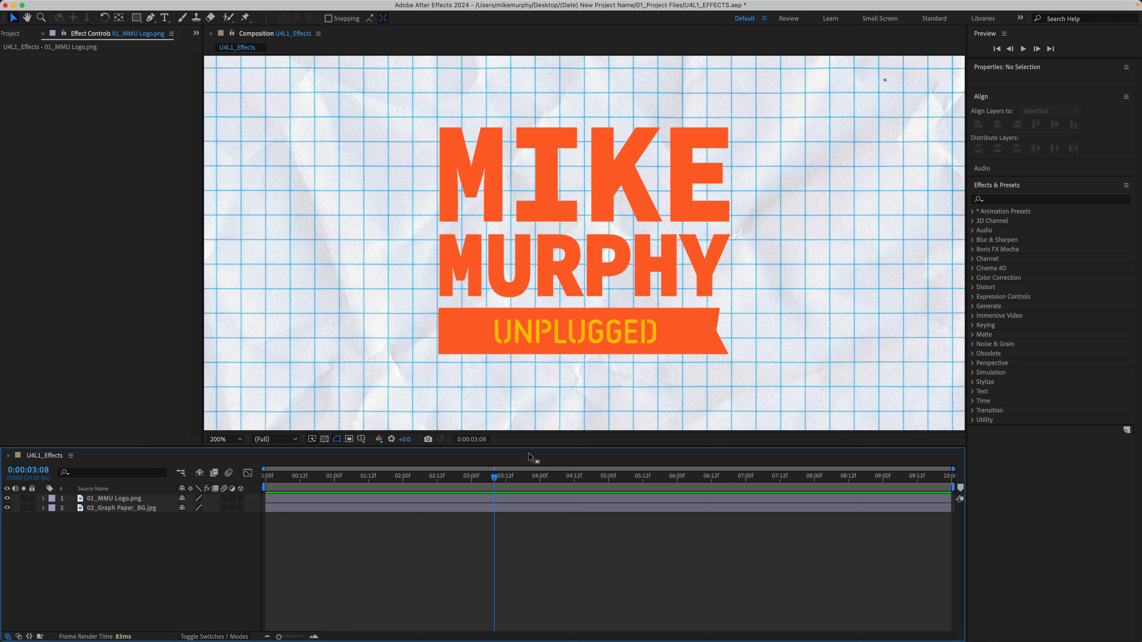
pyautogui.click(493, 473)
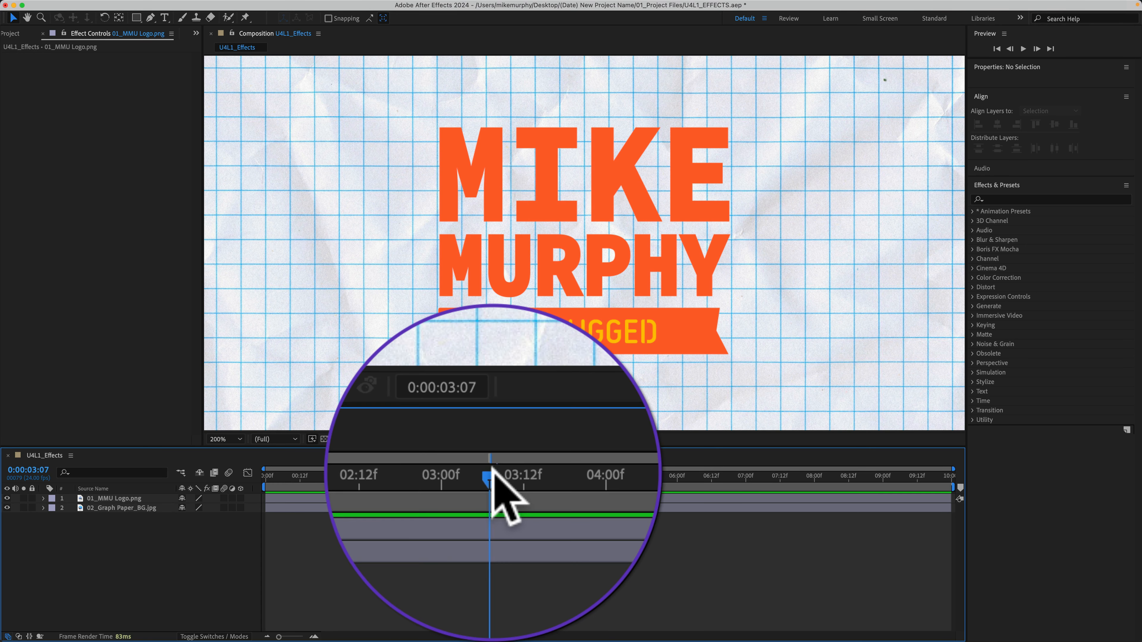
pyautogui.moveTo(492, 473); pyautogui.dragTo(171, 487)
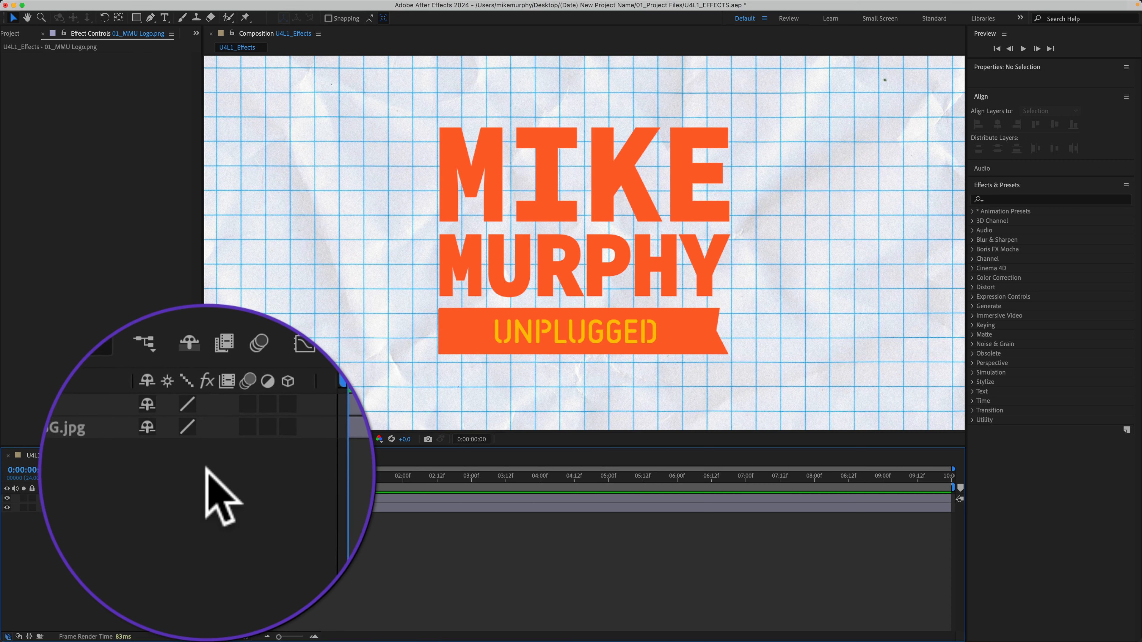
# Select the 01_MMU Logo.png layer and search the available effects for "roug".
pyautogui.click(170, 474)
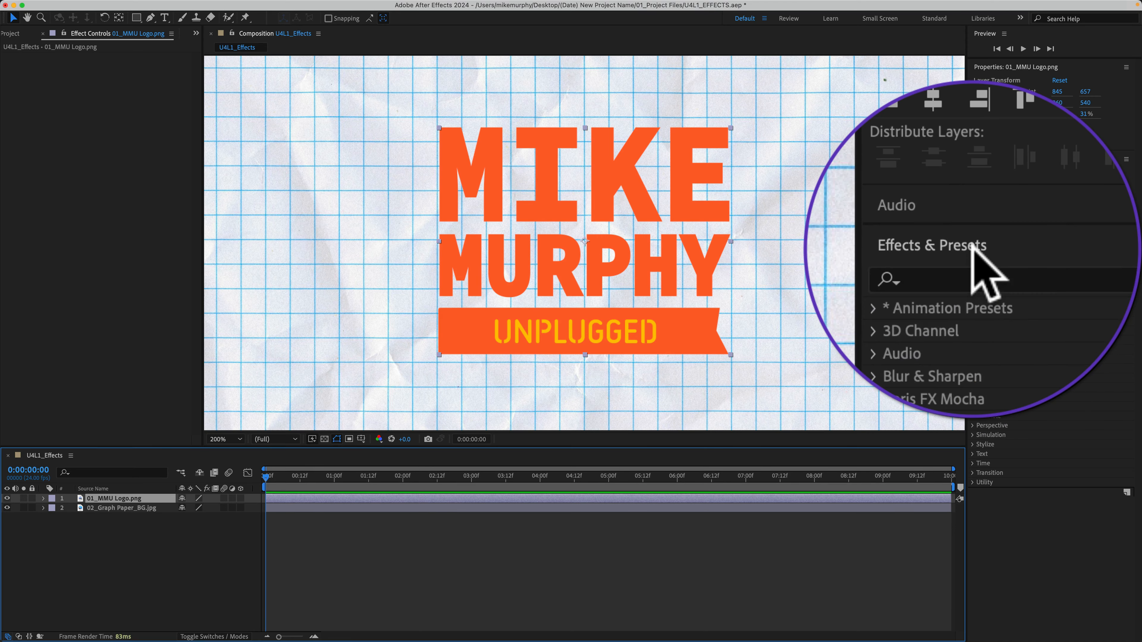
pyautogui.click(1012, 249)
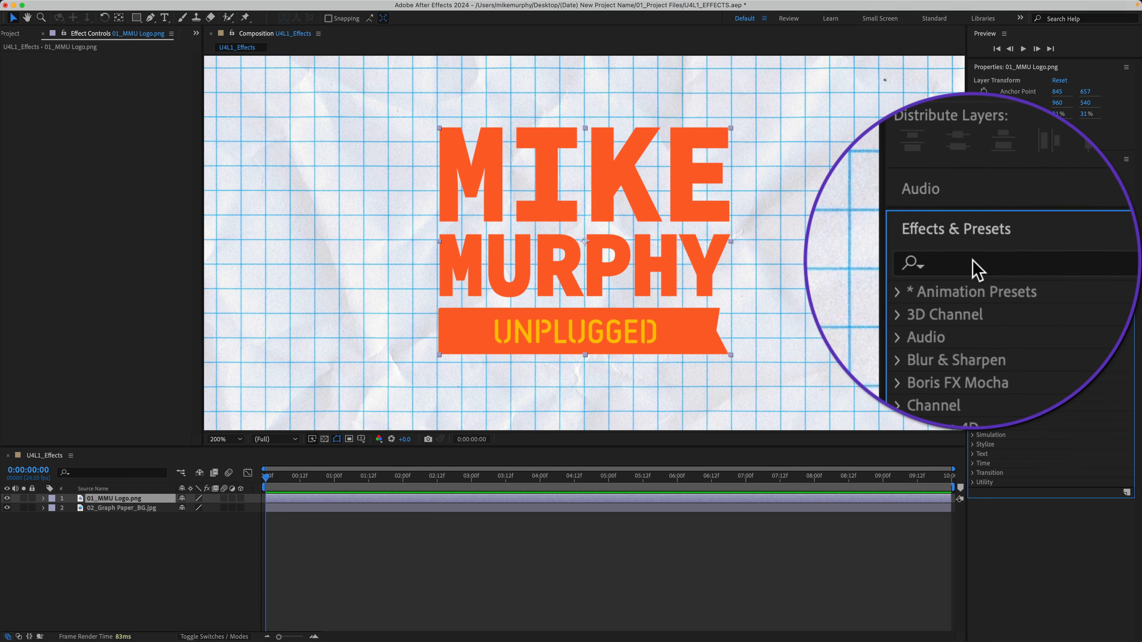
pyautogui.click(973, 260)
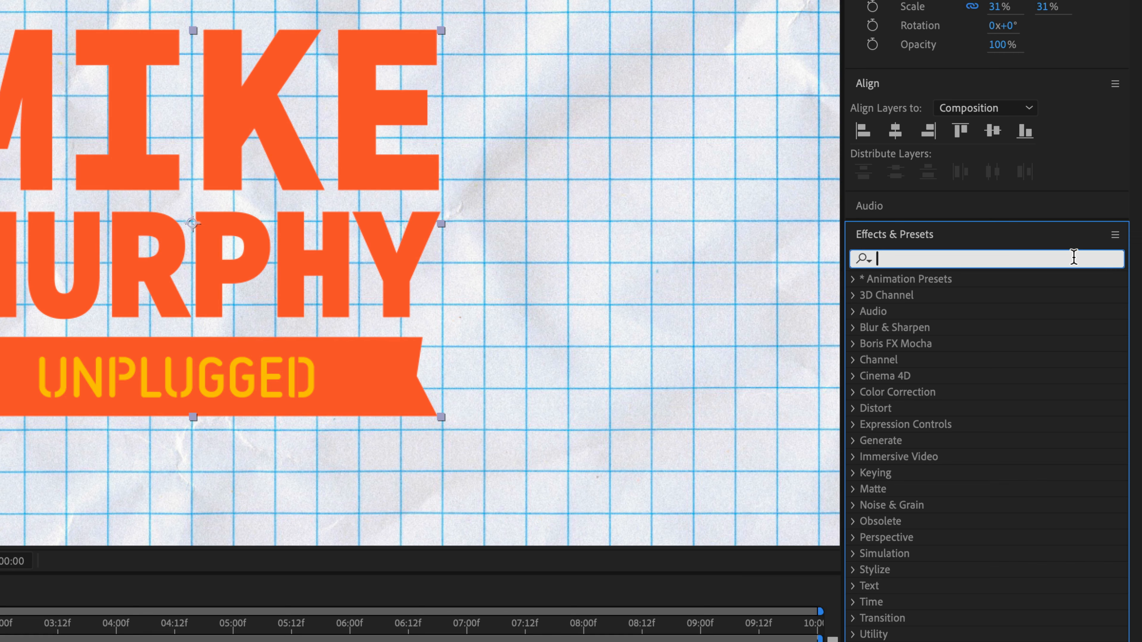
pyautogui.write('roug')
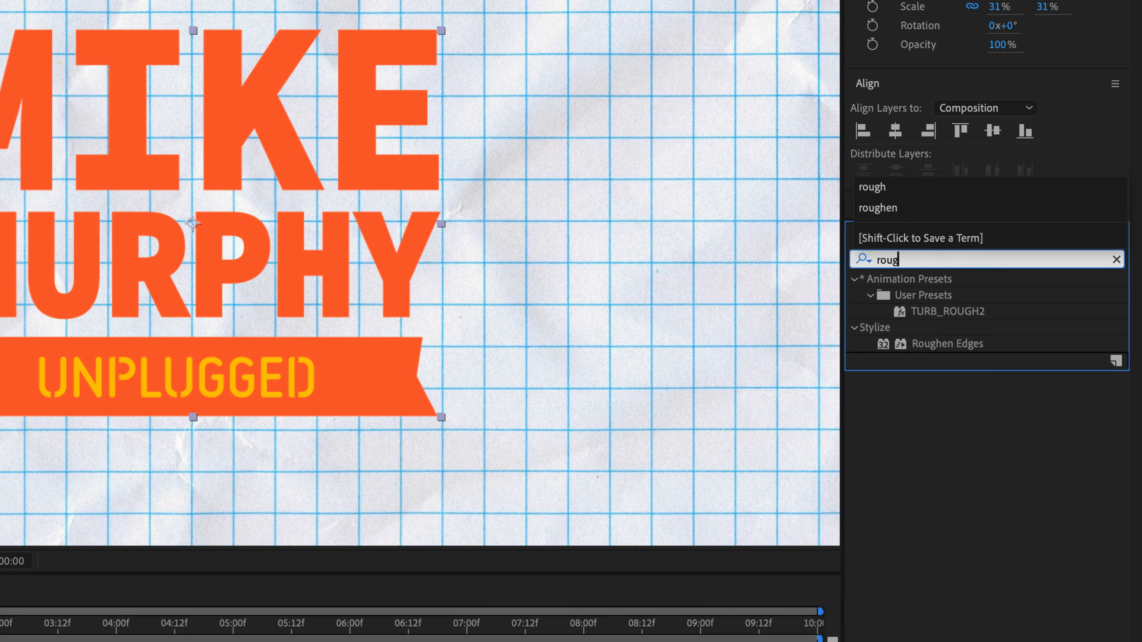
# Apply the Roughen Edges effect to the selected logo layer and undo it.
pyautogui.click(1023, 339)
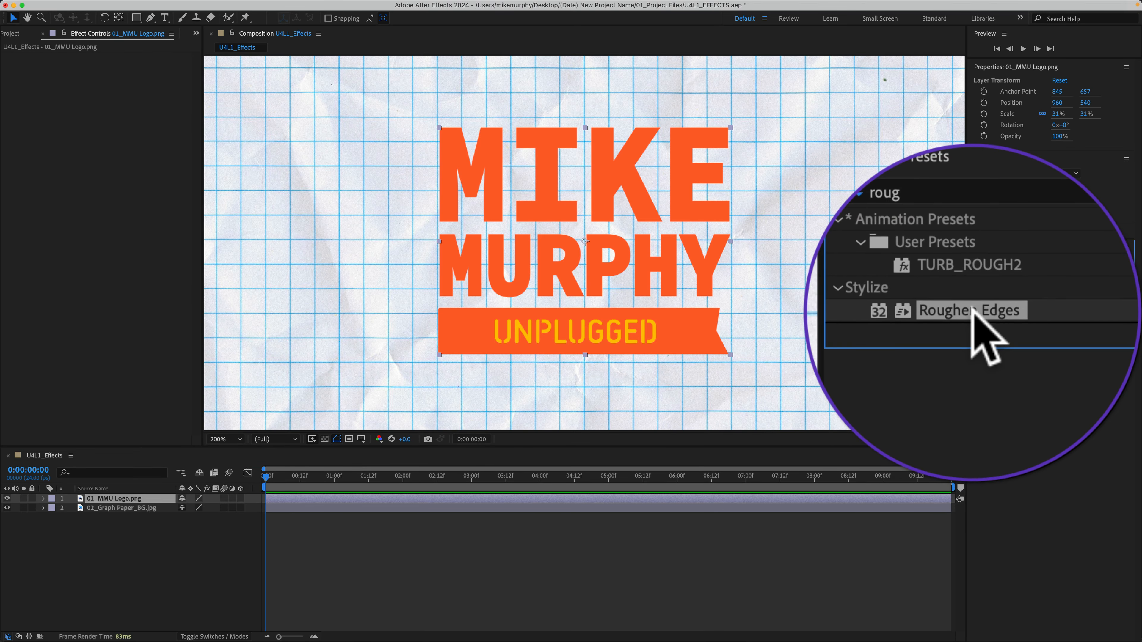
pyautogui.doubleClick(1028, 313)
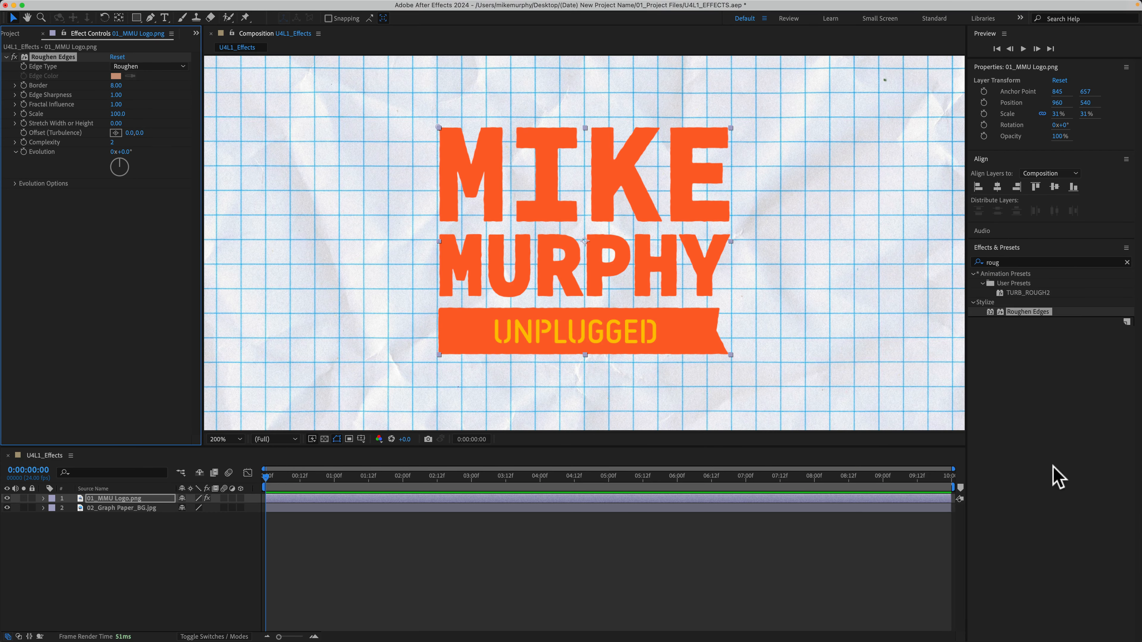
pyautogui.press('super+z')
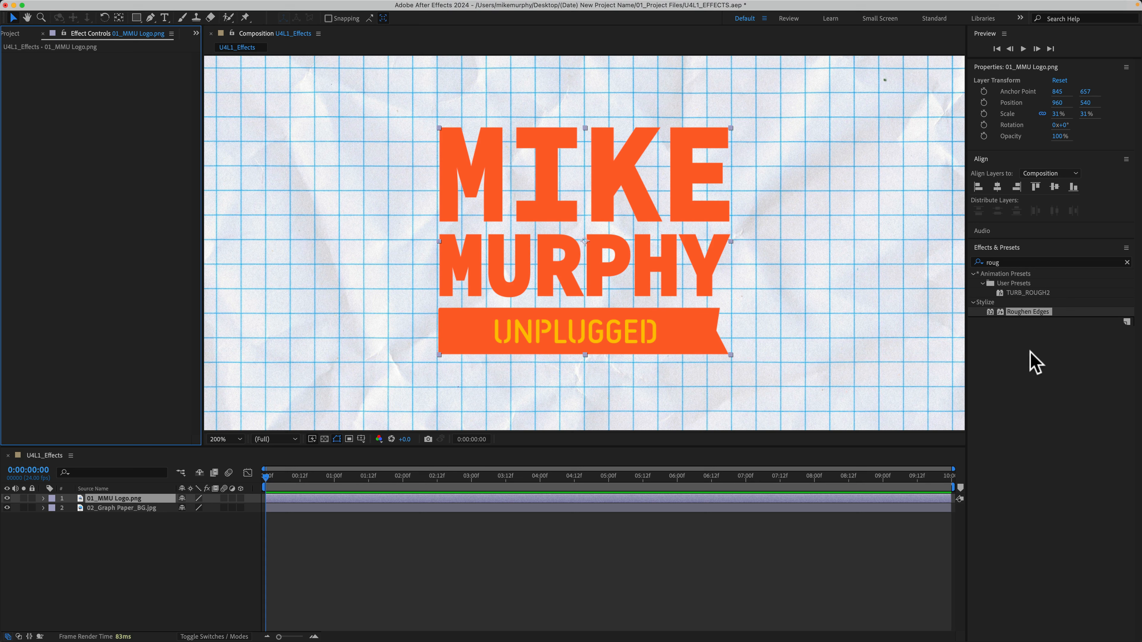
# Apply the Roughen Edges effect directly onto the logo in the composition view.
pyautogui.moveTo(1021, 316); pyautogui.dragTo(604, 245)
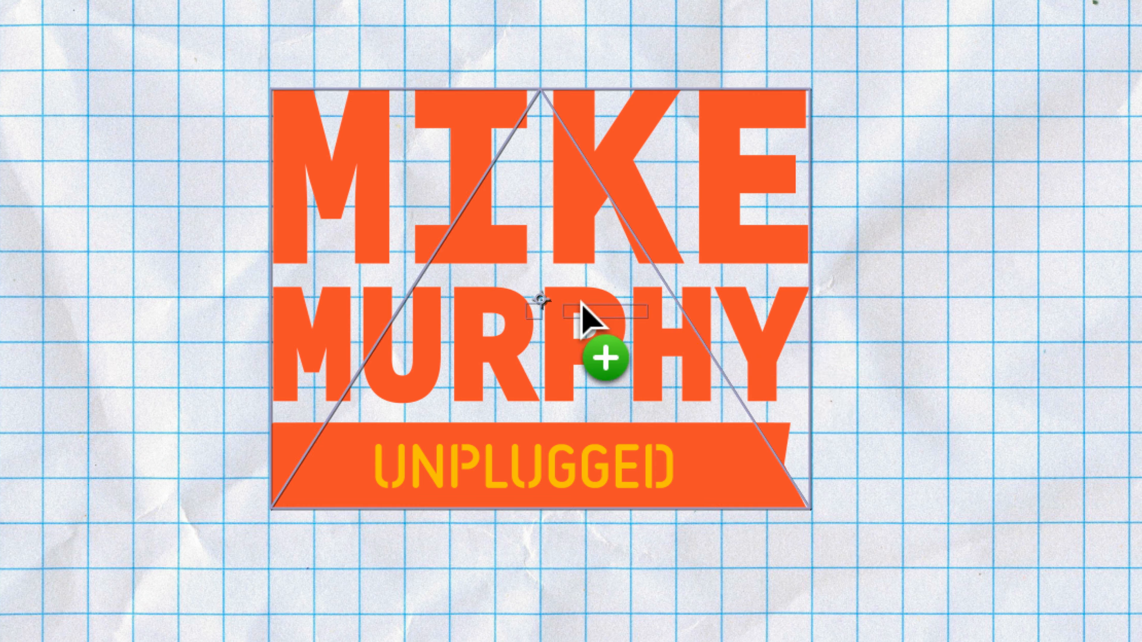
pyautogui.moveTo(580, 301); pyautogui.dragTo(556, 315)
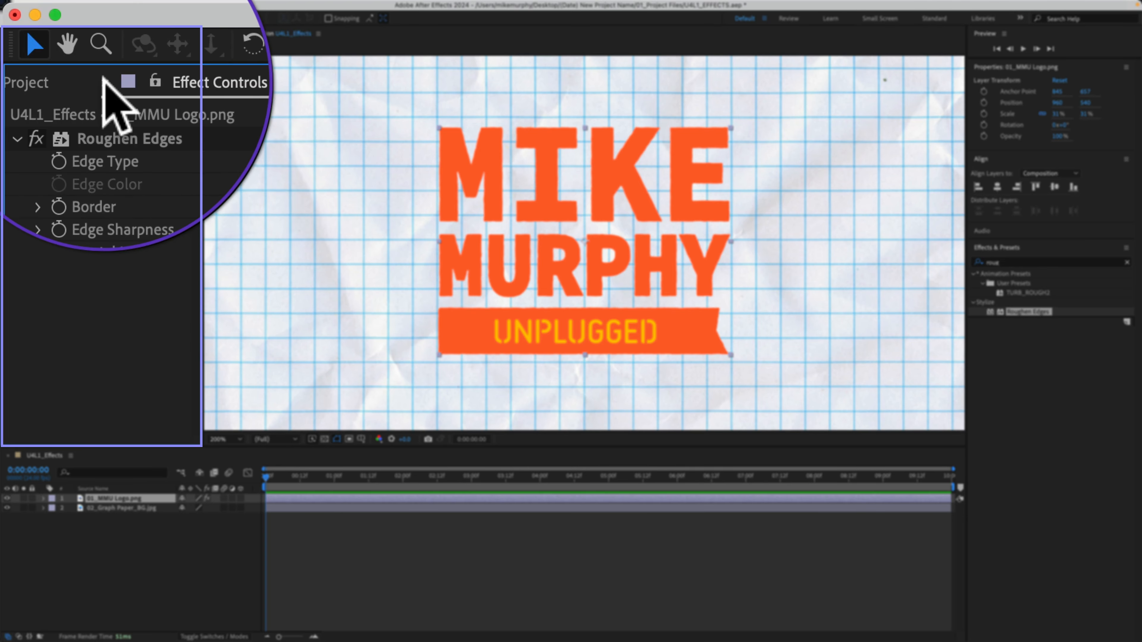
# Close and reopen the Effect Controls for 01_MMU Logo.png, and switch to the Project contents and back.
pyautogui.click(105, 82)
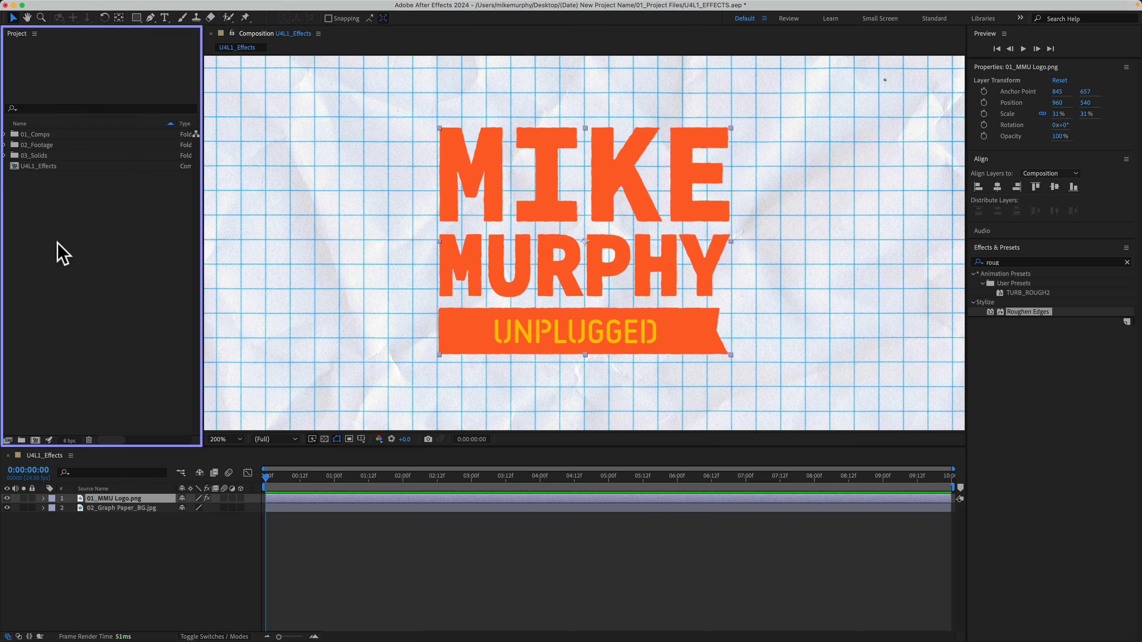
pyautogui.moveTo(245, 3)
pyautogui.click(337, 6)
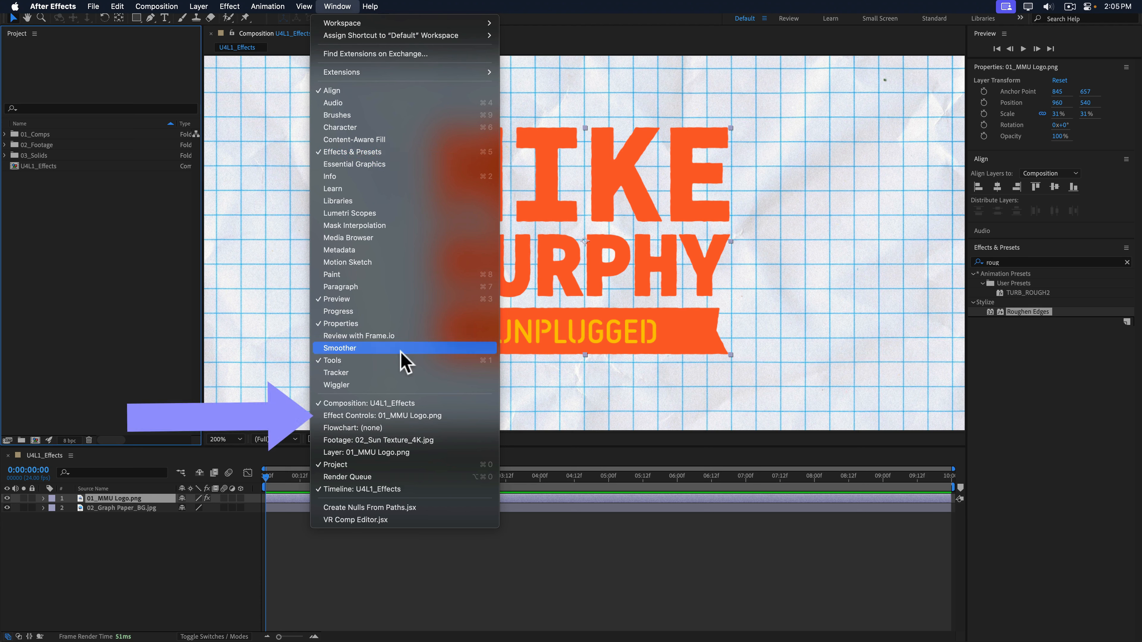
pyautogui.click(449, 416)
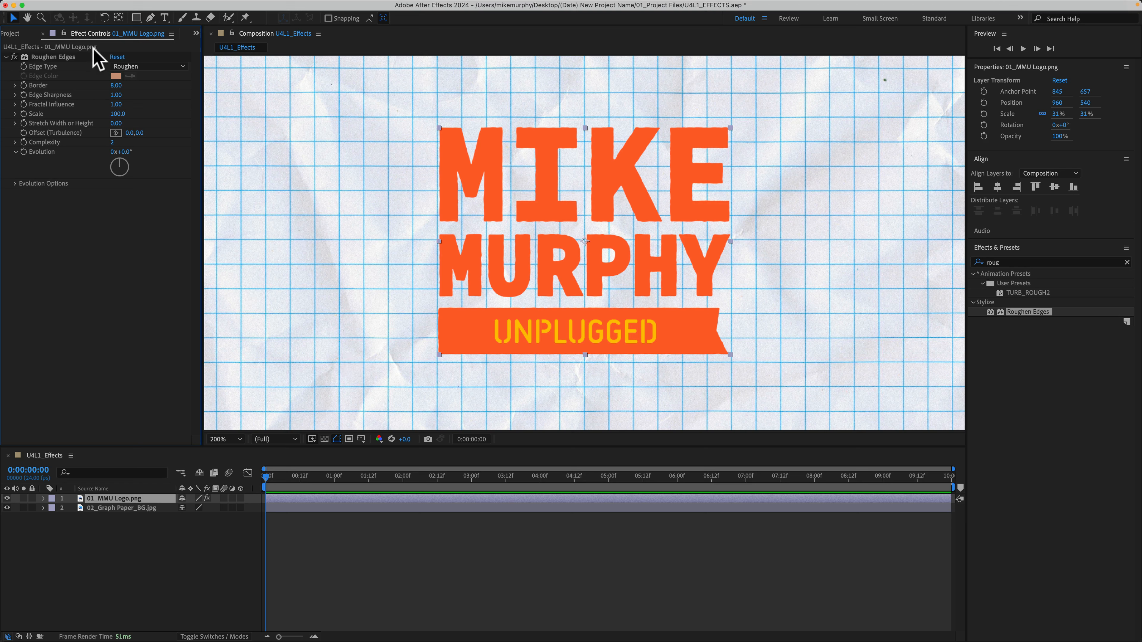
pyautogui.click(14, 34)
pyautogui.click(83, 34)
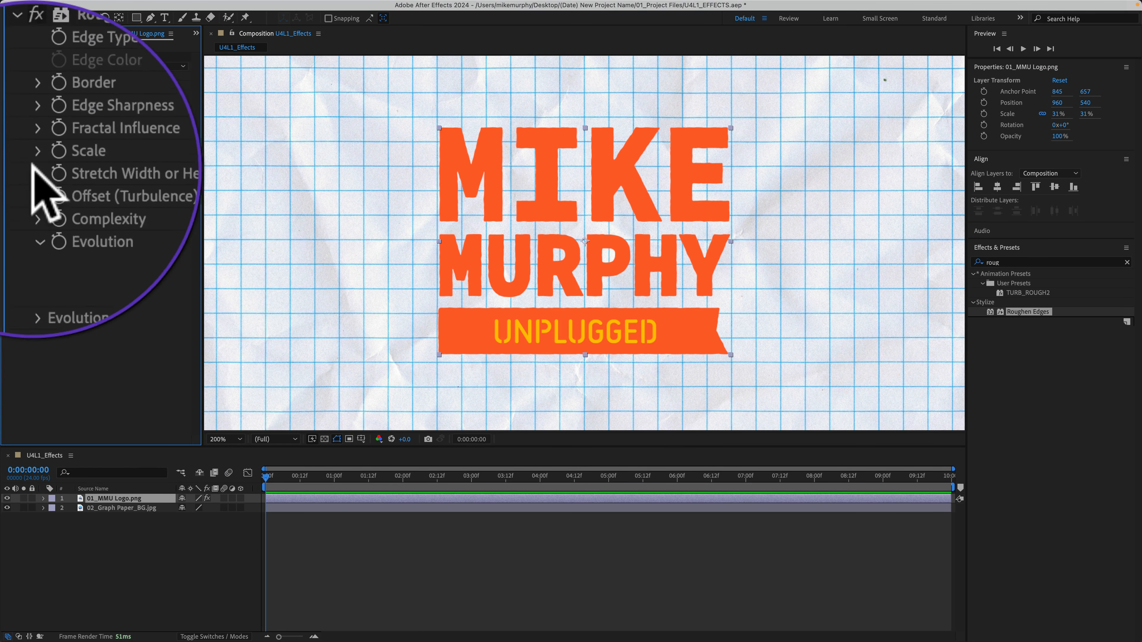
# Collapse the Roughen Edges settings in the Effect Controls and toggle the effect's visibility.
pyautogui.click(17, 137)
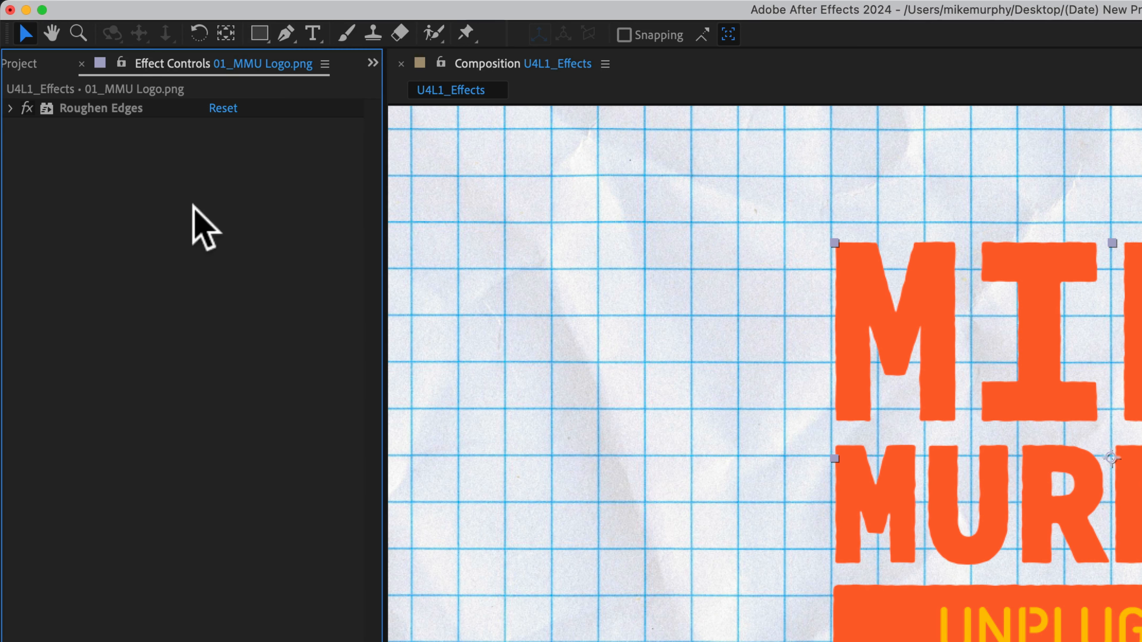
pyautogui.click(27, 109)
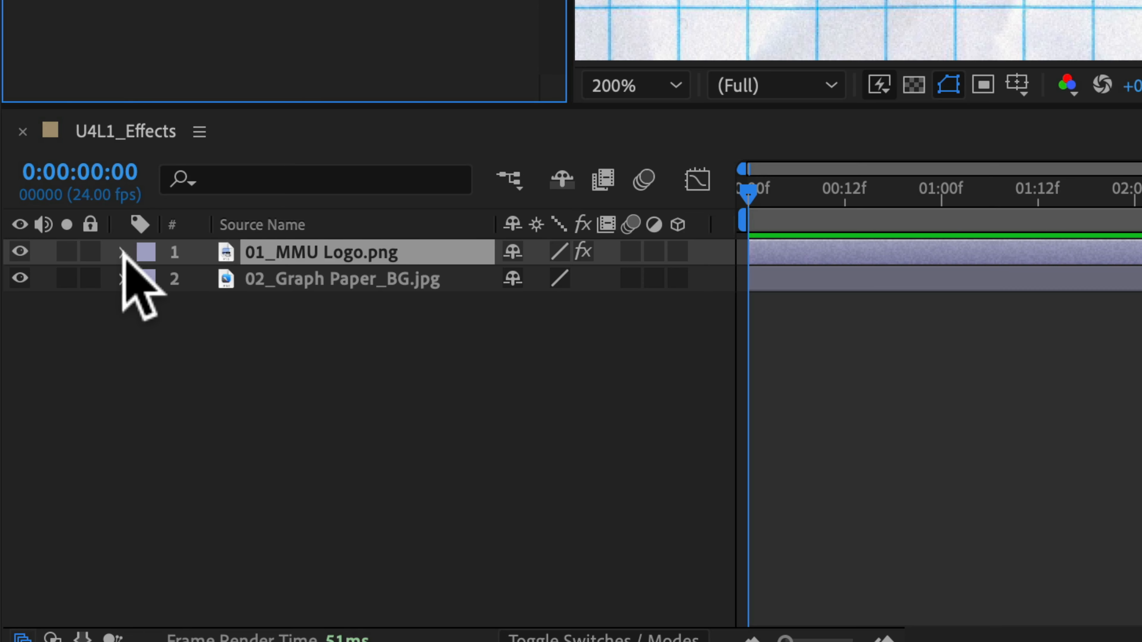
# Collapse the logo layer's Transform group in the timeline and expand its Effects group to examine the Roughen Edges properties.
pyautogui.click(122, 252)
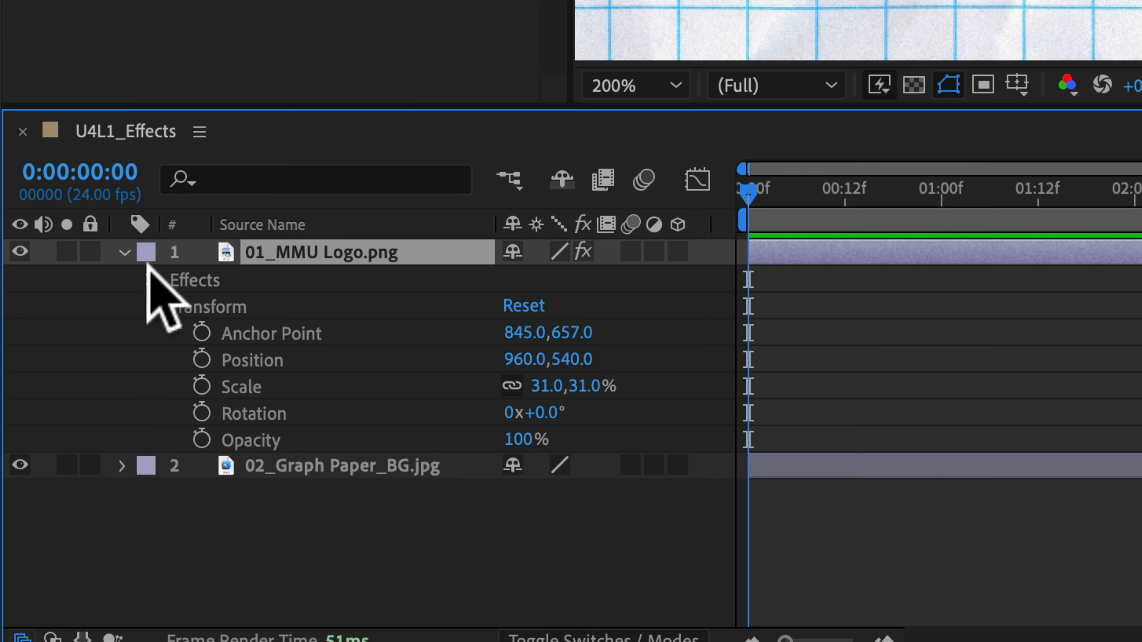
pyautogui.click(147, 306)
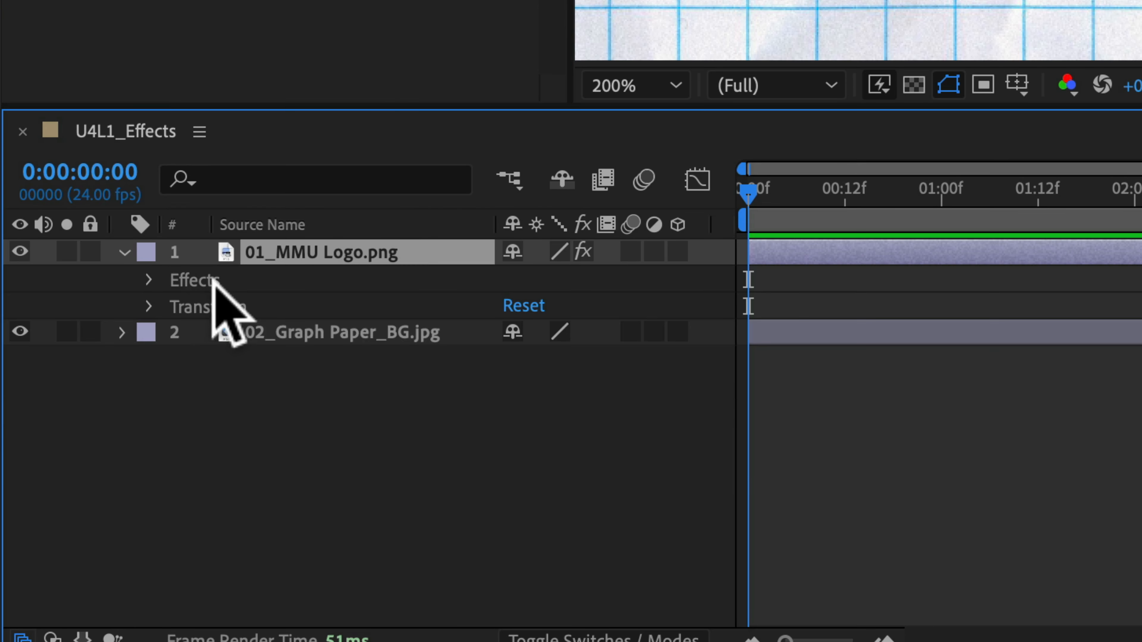
pyautogui.click(147, 280)
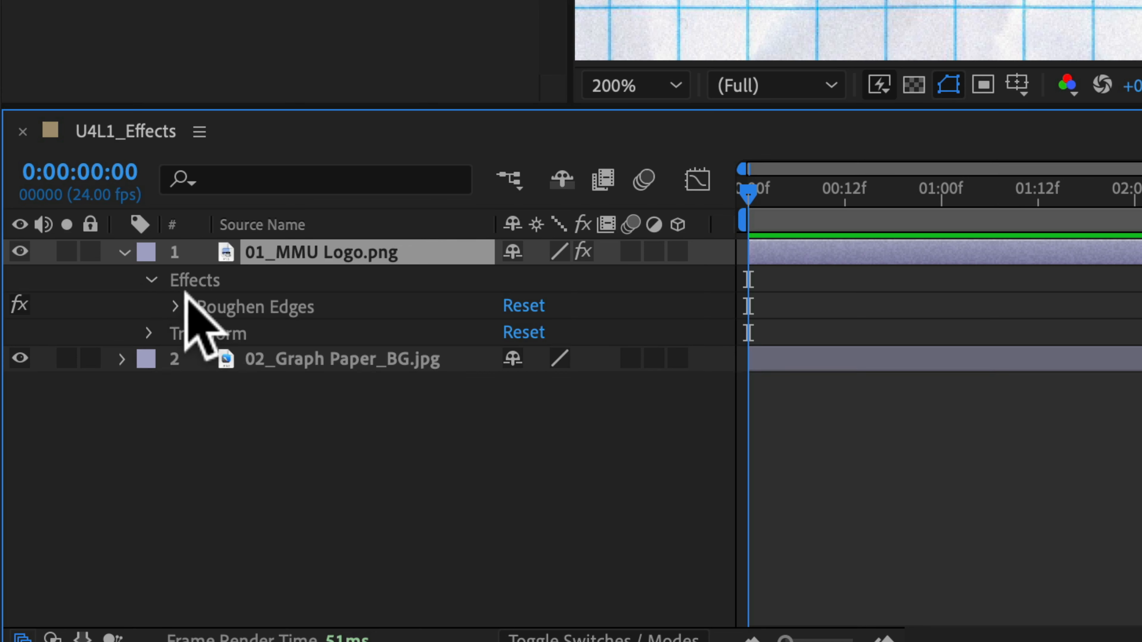
pyautogui.click(176, 306)
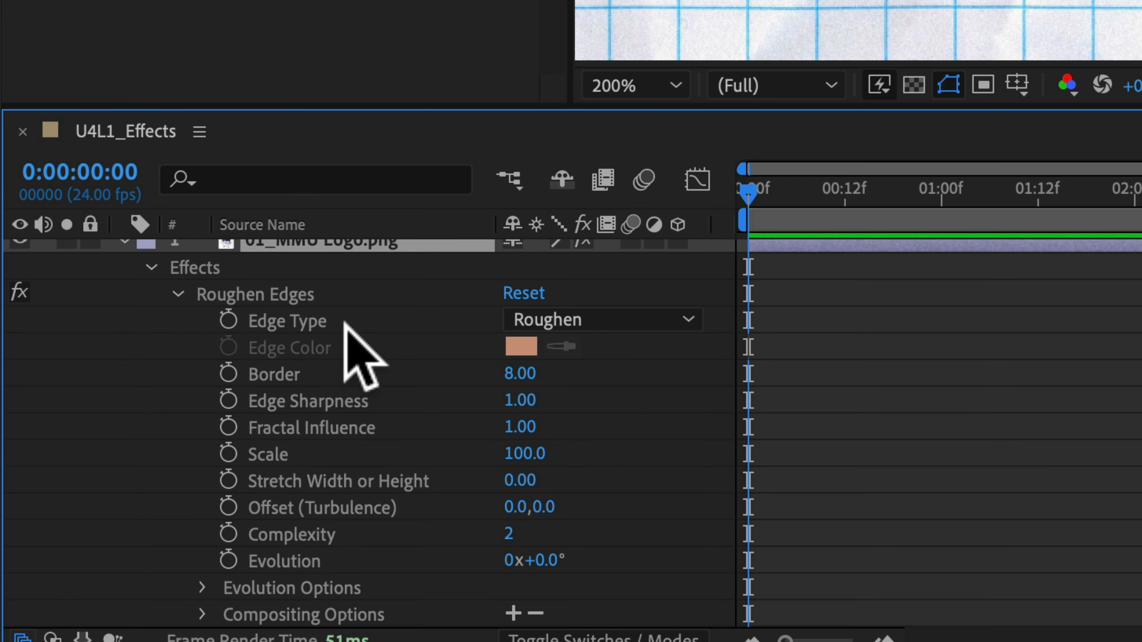
pyautogui.press('F3')
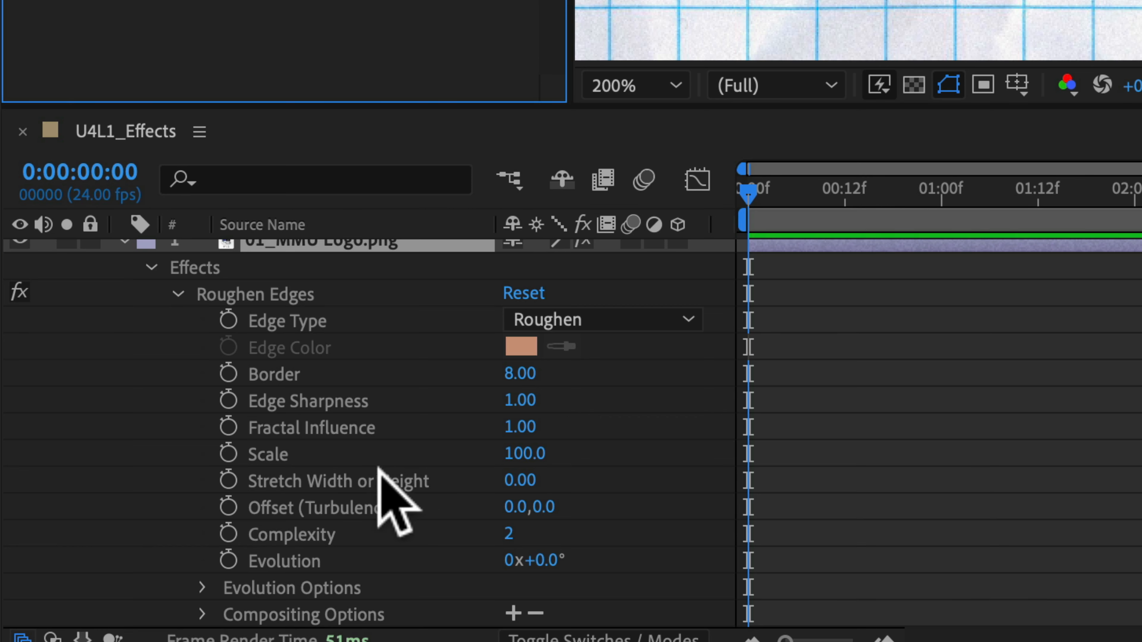
pyautogui.scroll(-1, 373, 481)
pyautogui.scroll(-1, 382, 495)
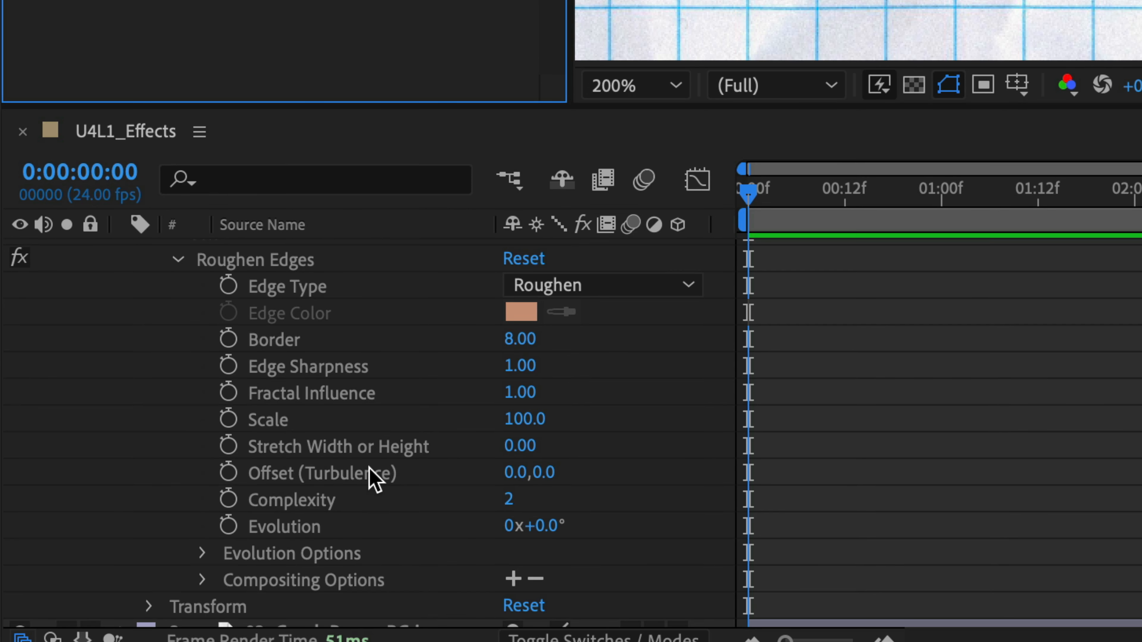
pyautogui.click(416, 272)
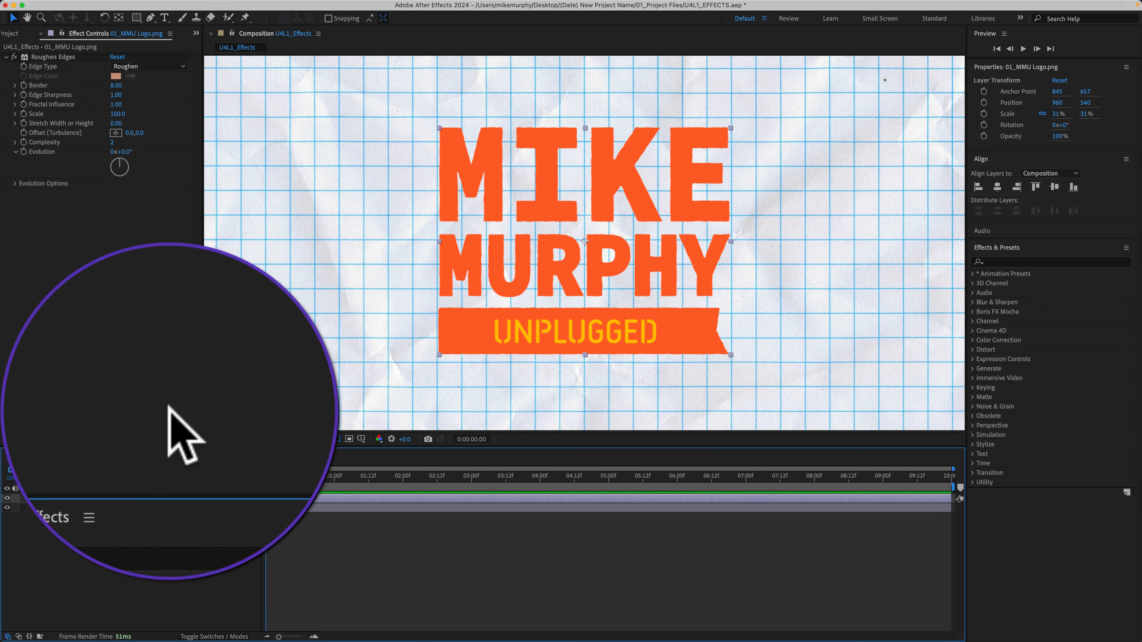
# Check the Effect Controls for the 02_Graph Paper_BG.jpg layer and reselect the 01_MMU Logo.png layer.
pyautogui.click(113, 508)
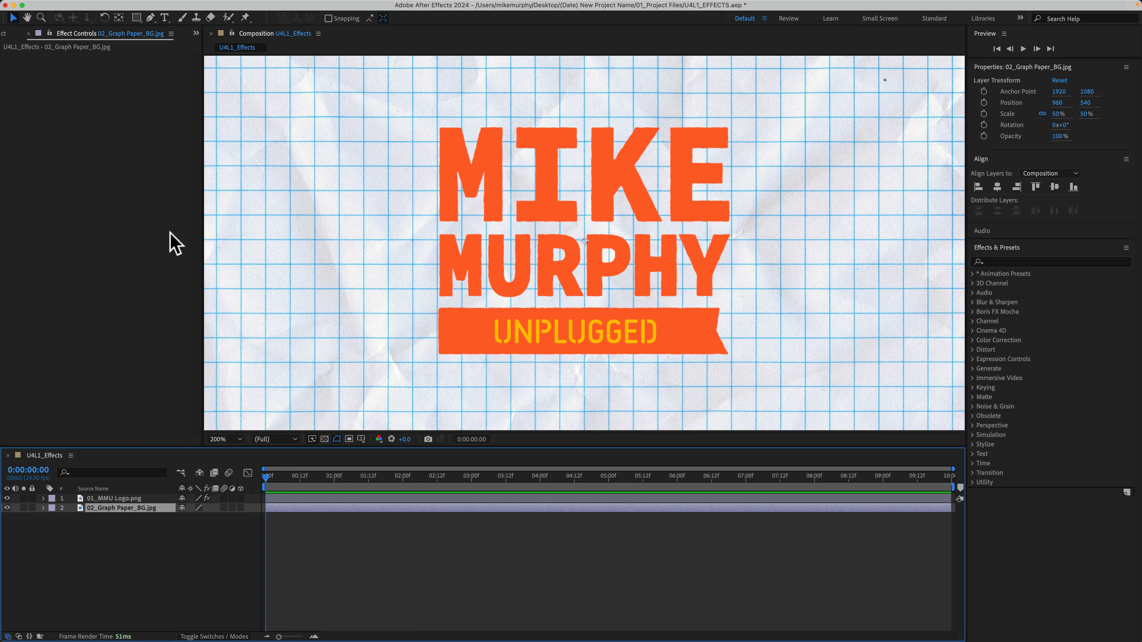
pyautogui.click(130, 500)
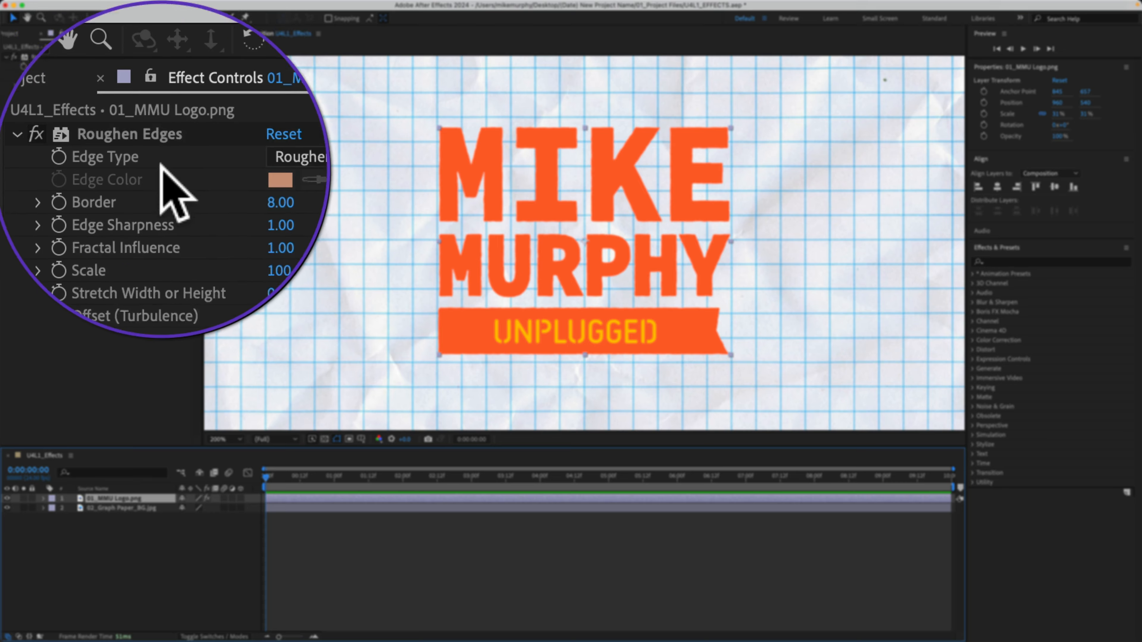
# Lock the Effect Controls to the logo layer, select the 02_Graph Paper_BG.jpg layer, and unlock them.
pyautogui.click(151, 80)
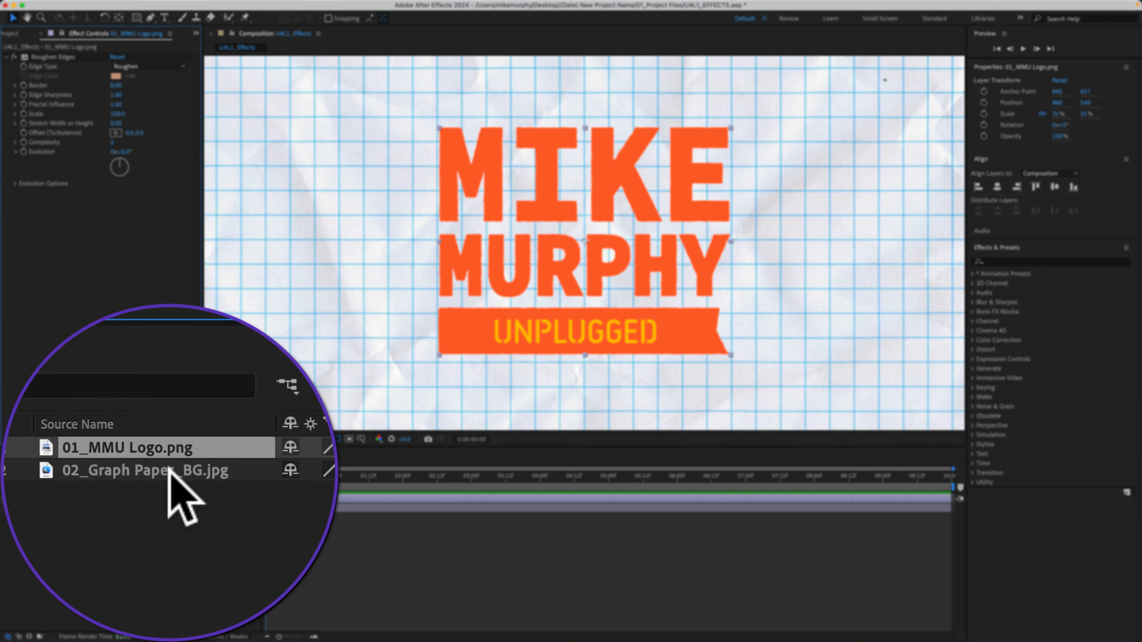
pyautogui.click(131, 508)
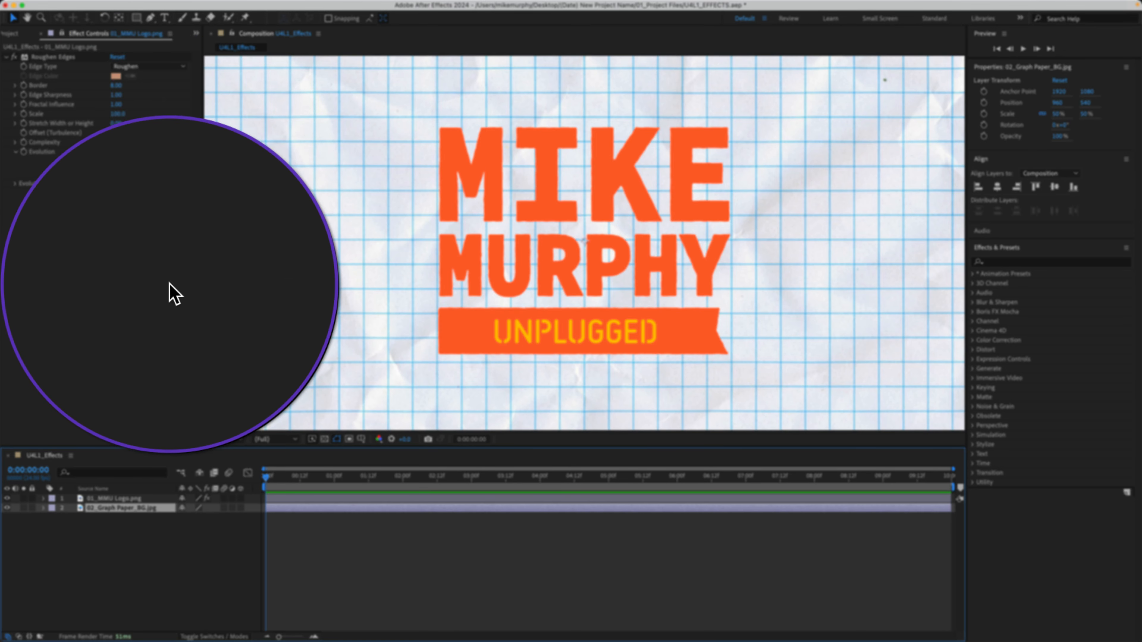
pyautogui.click(49, 33)
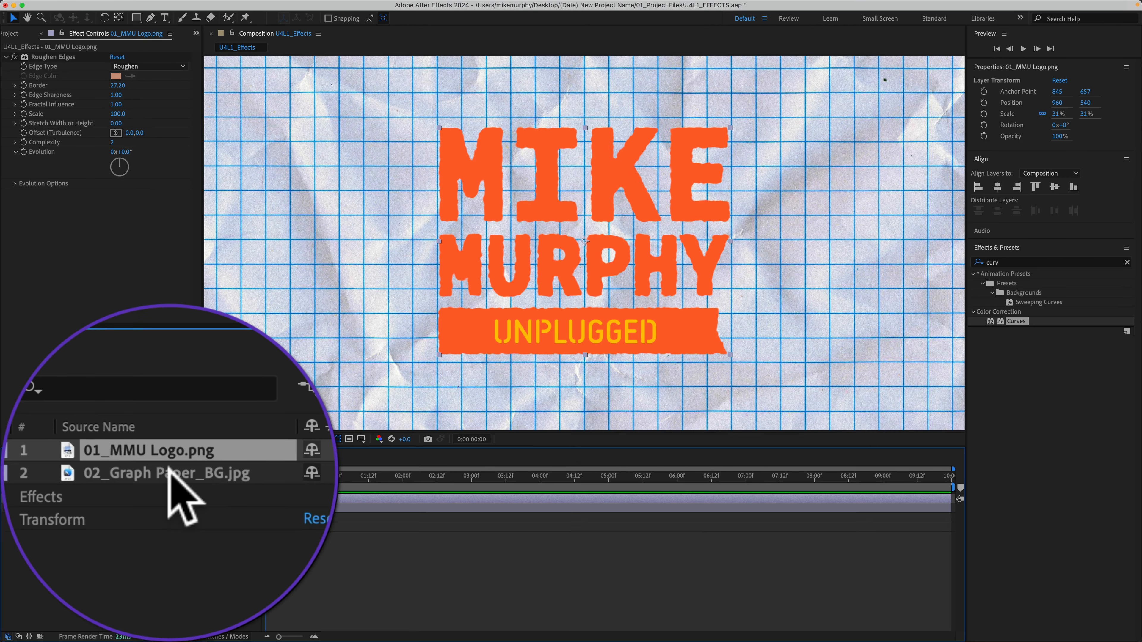
# Delete the Curves effect from the 02_Graph Paper_BG.jpg layer and undo the deletion.
pyautogui.click(121, 507)
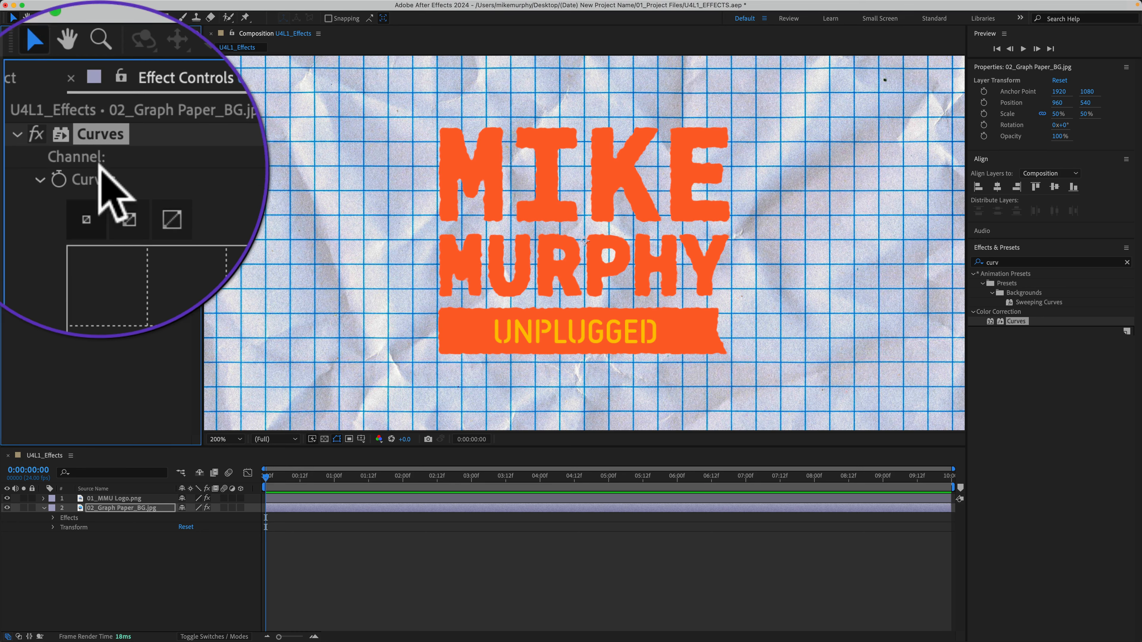
pyautogui.press('BackSpace')
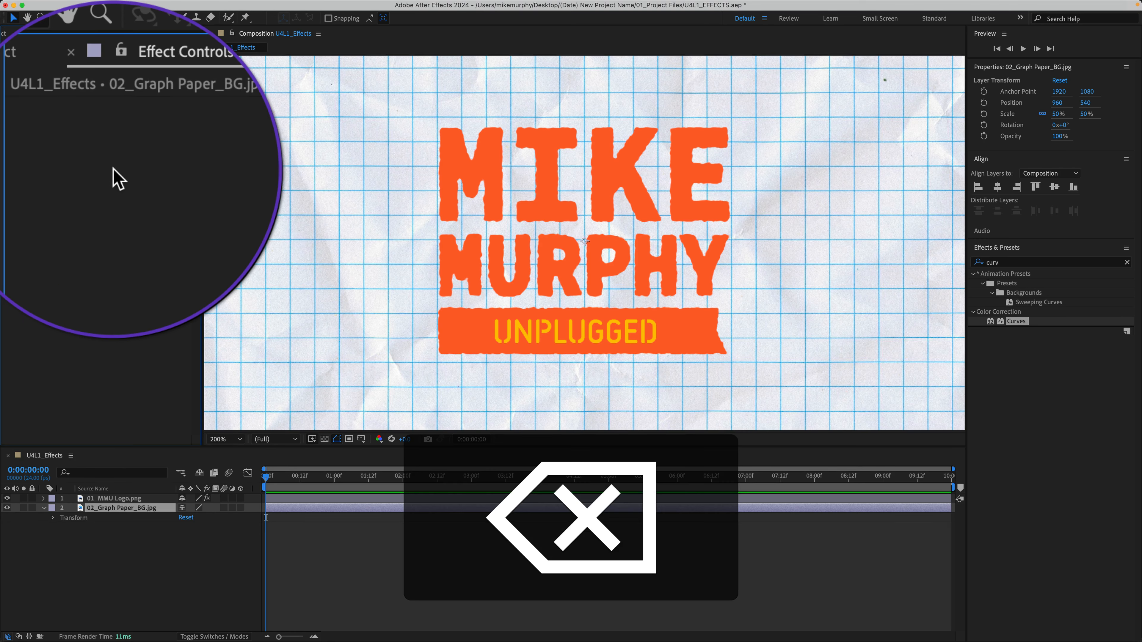
pyautogui.press('cmd+z')
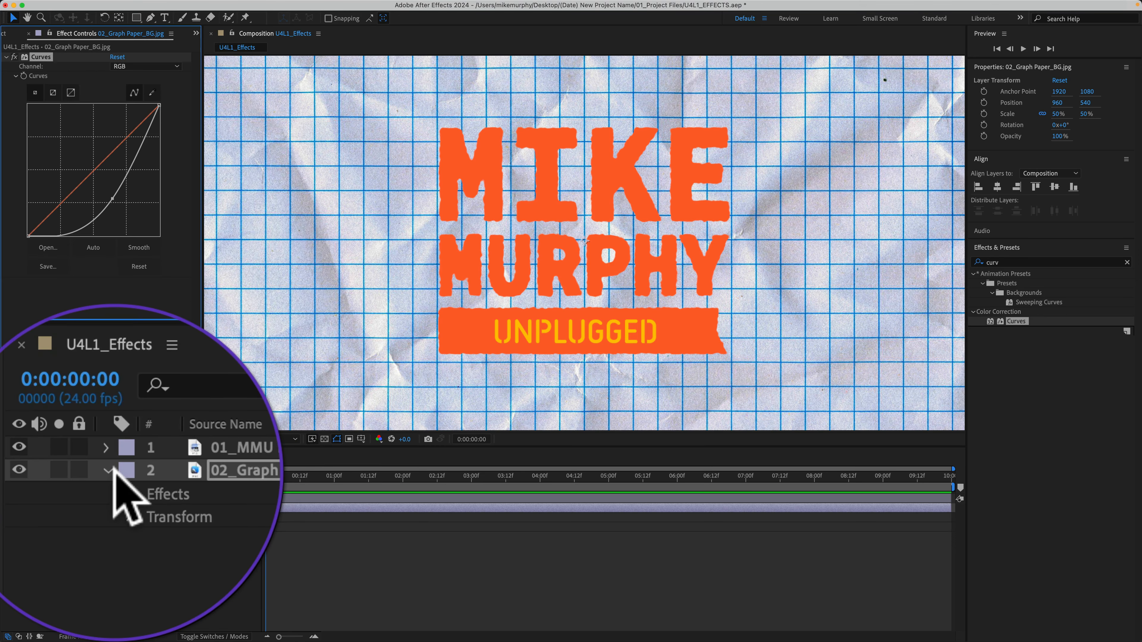
# Expand the graph paper layer's Effects group in the timeline, delete the whole group and undo the deletion.
pyautogui.click(129, 470)
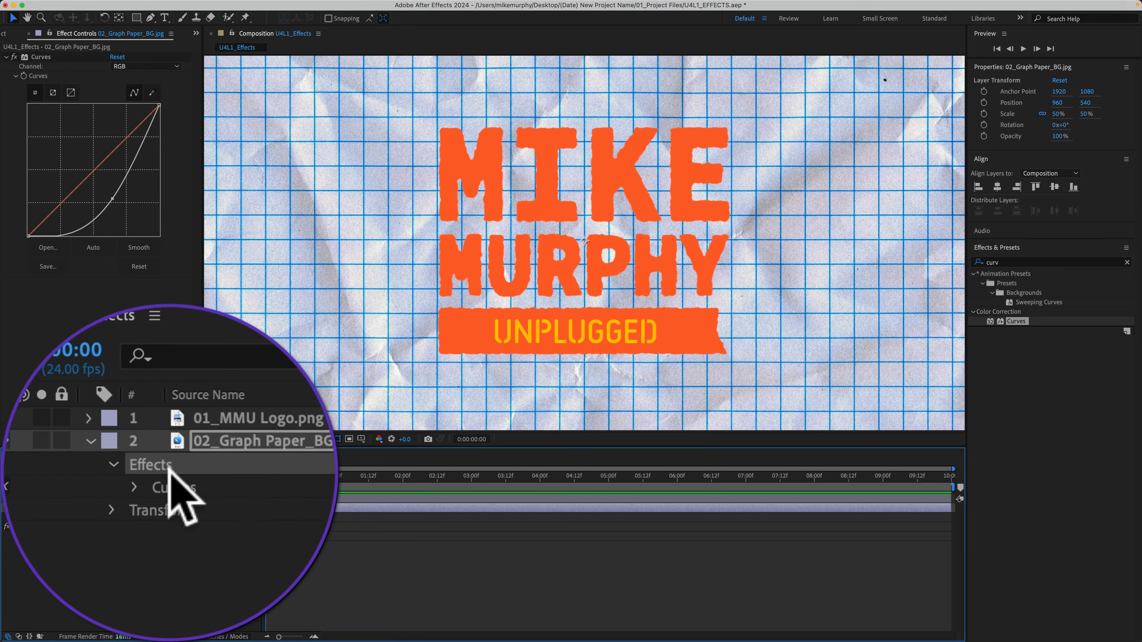
pyautogui.click(149, 445)
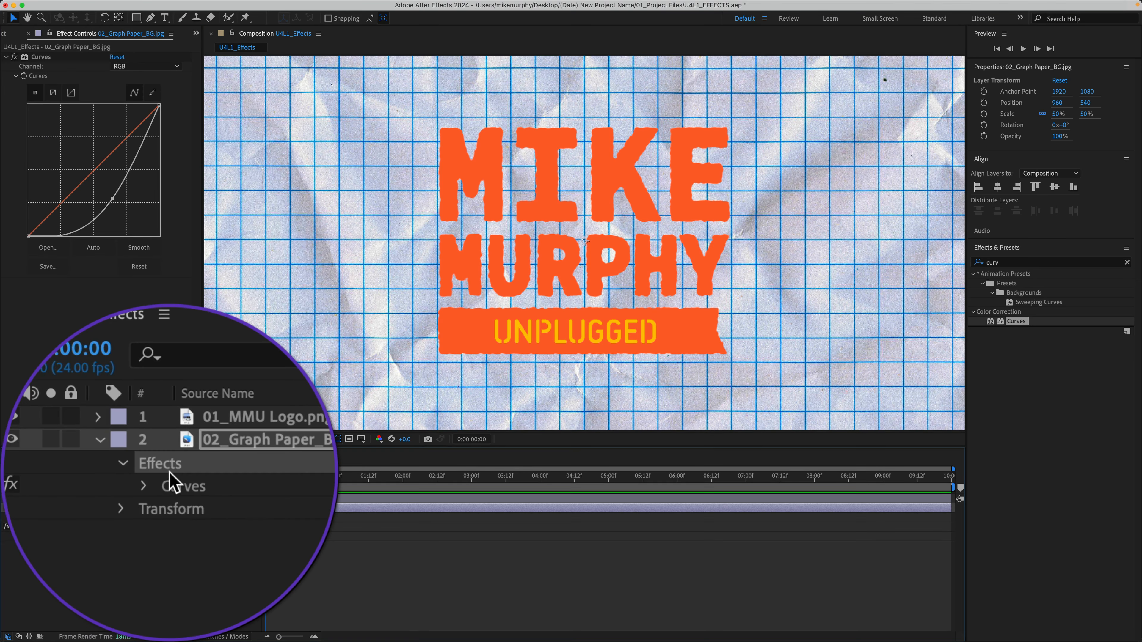
pyautogui.press('BackSpace')
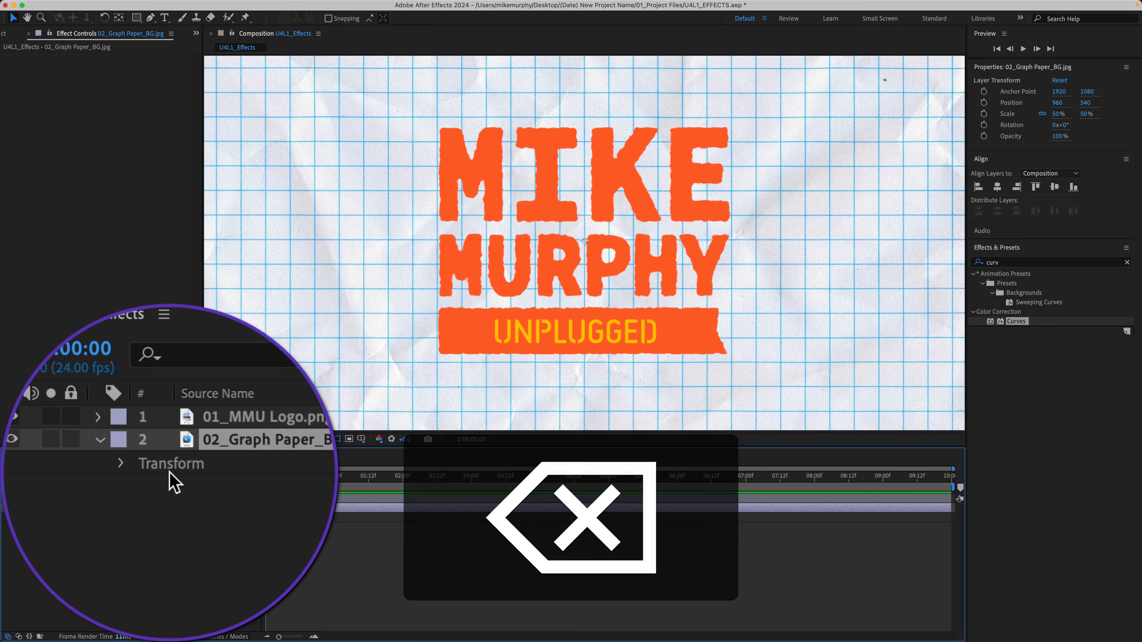
pyautogui.press('super+z')
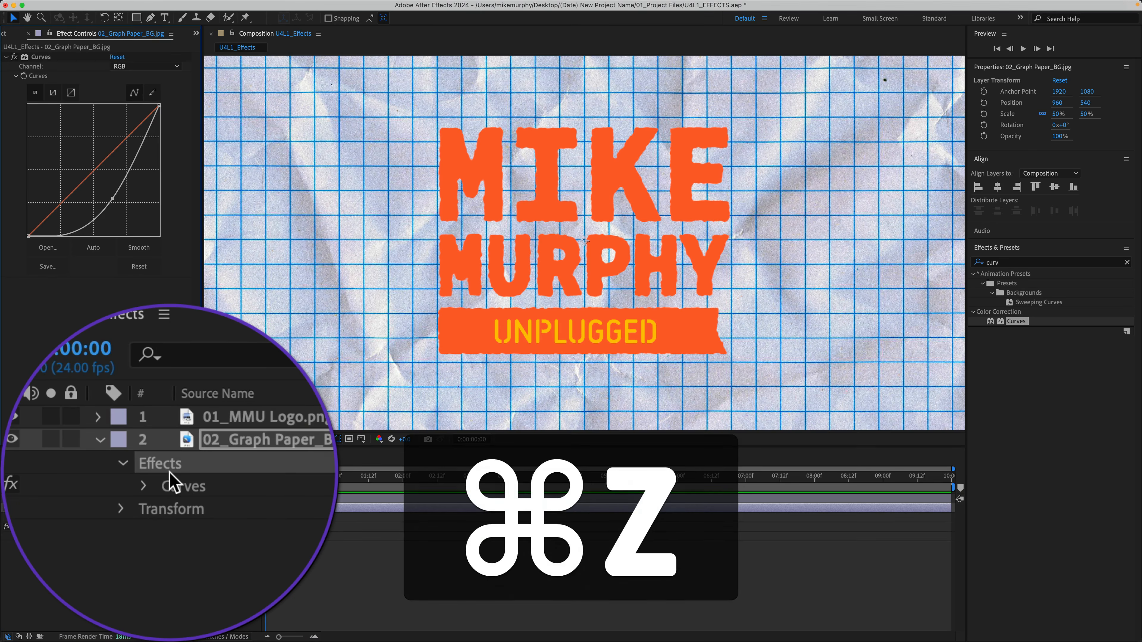
# Locate the Remove All effects command for the 02_Graph Paper_BG.jpg layer in both places that offer it.
pyautogui.moveTo(191, 4)
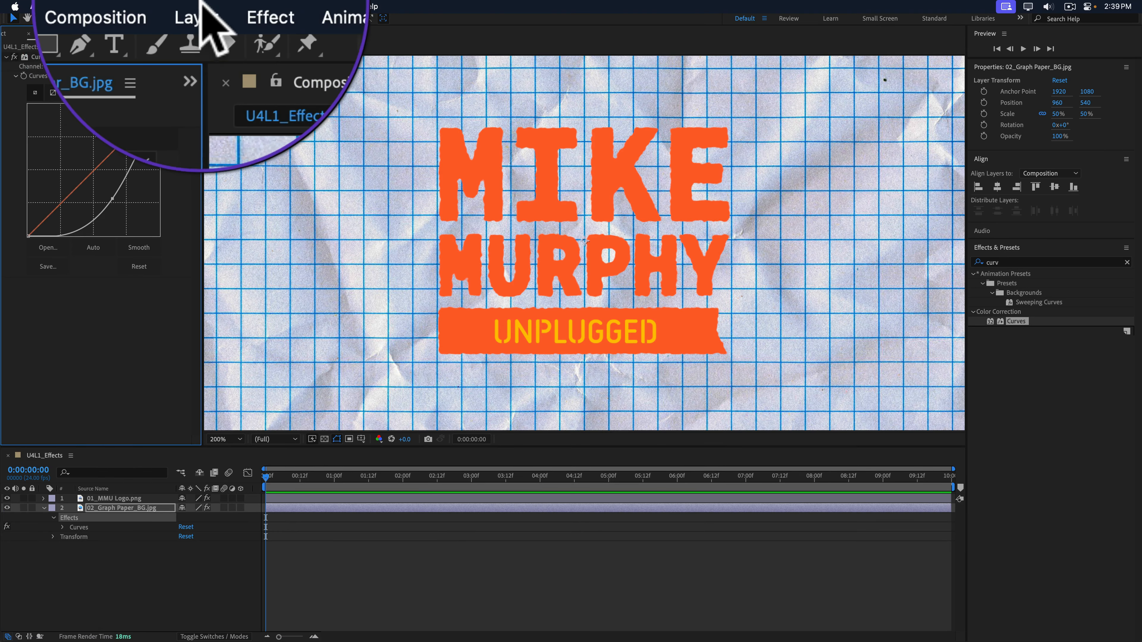
pyautogui.click(228, 6)
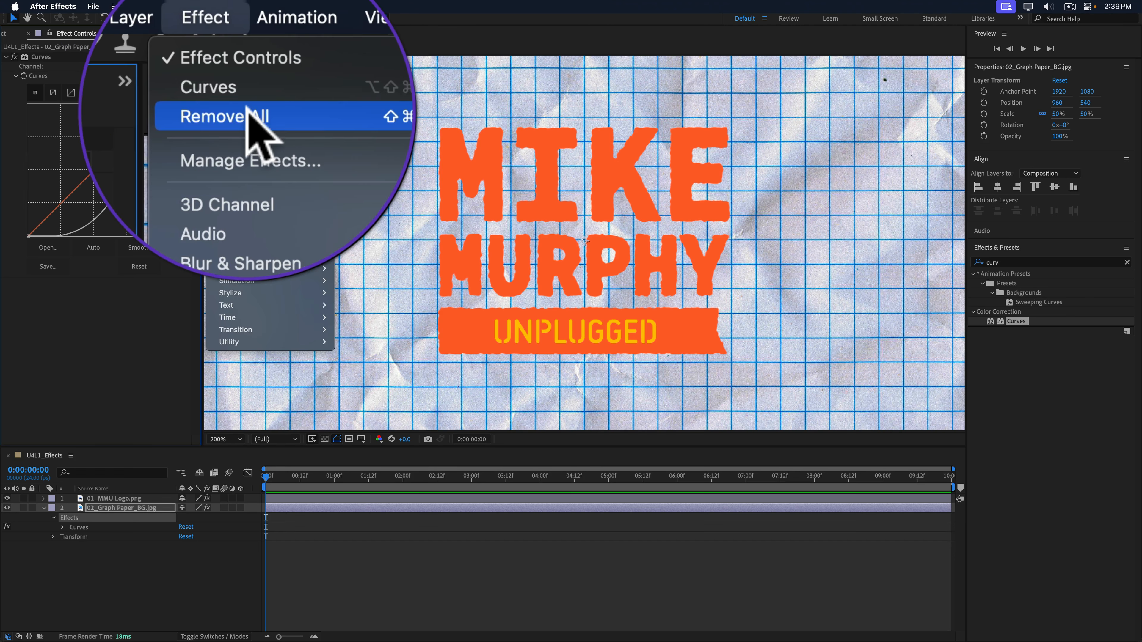
pyautogui.click(187, 165)
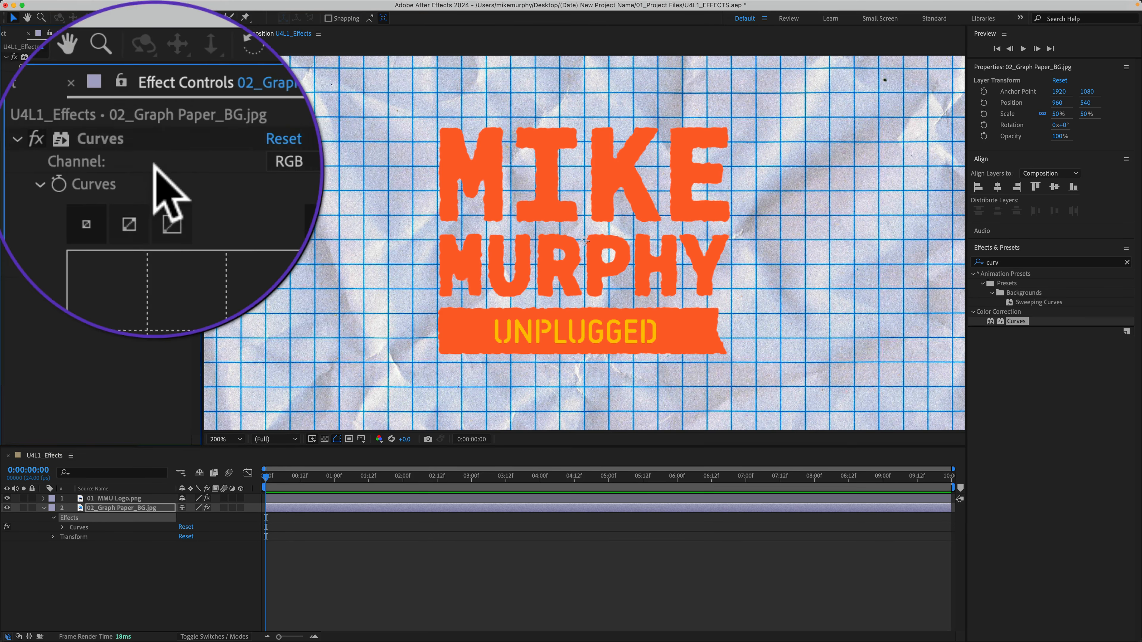
pyautogui.rightClick(38, 305)
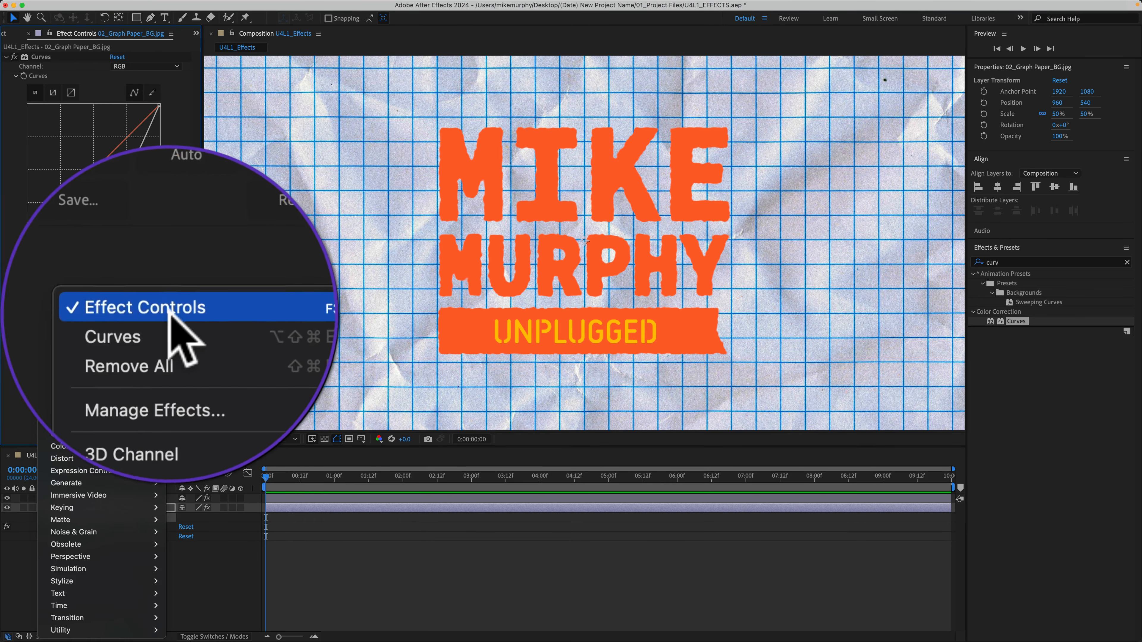
pyautogui.click(170, 333)
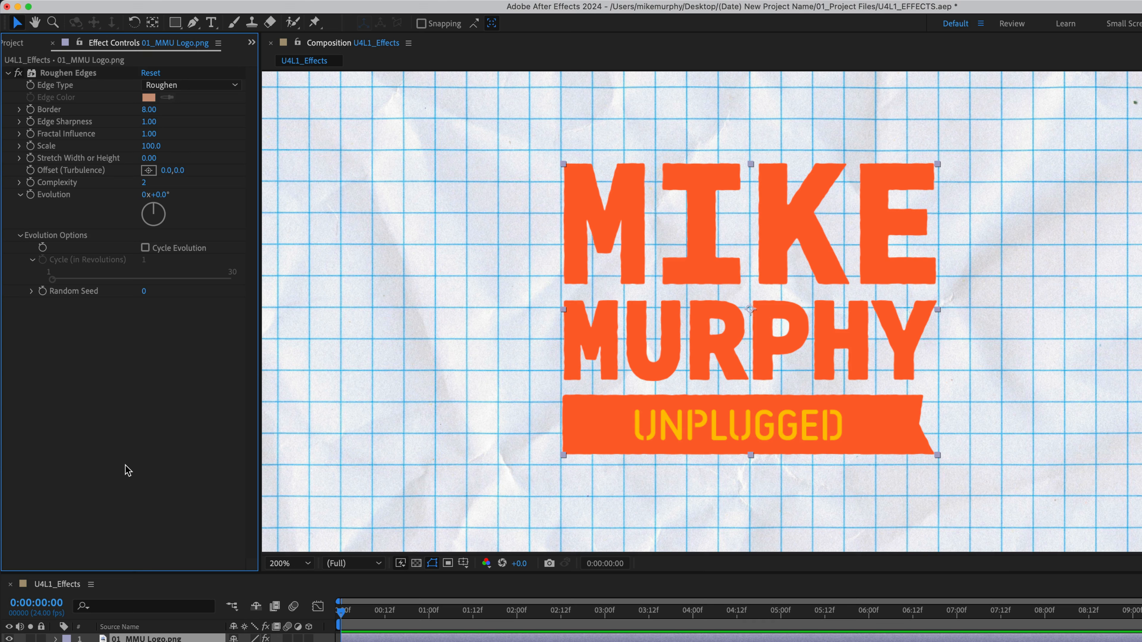
# Try the Rusty edge type and a Border of 159.40 on the logo's Roughen Edges, and reset the effect to its defaults.
pyautogui.click(185, 85)
pyautogui.click(184, 173)
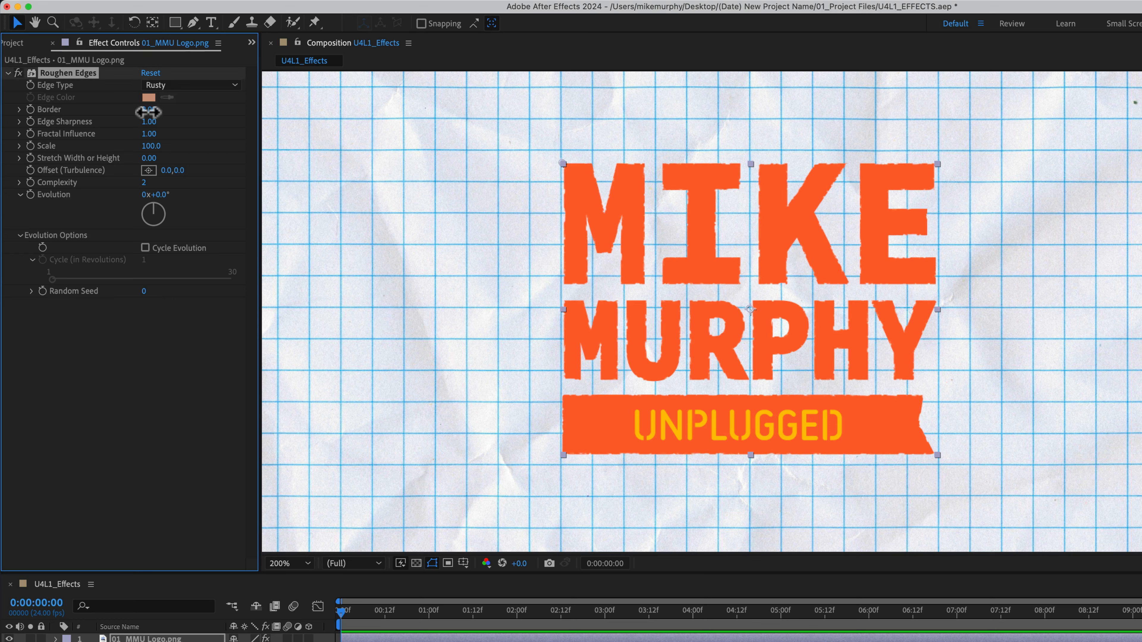
pyautogui.moveTo(148, 109); pyautogui.dragTo(889, 130)
pyautogui.press('super+z')
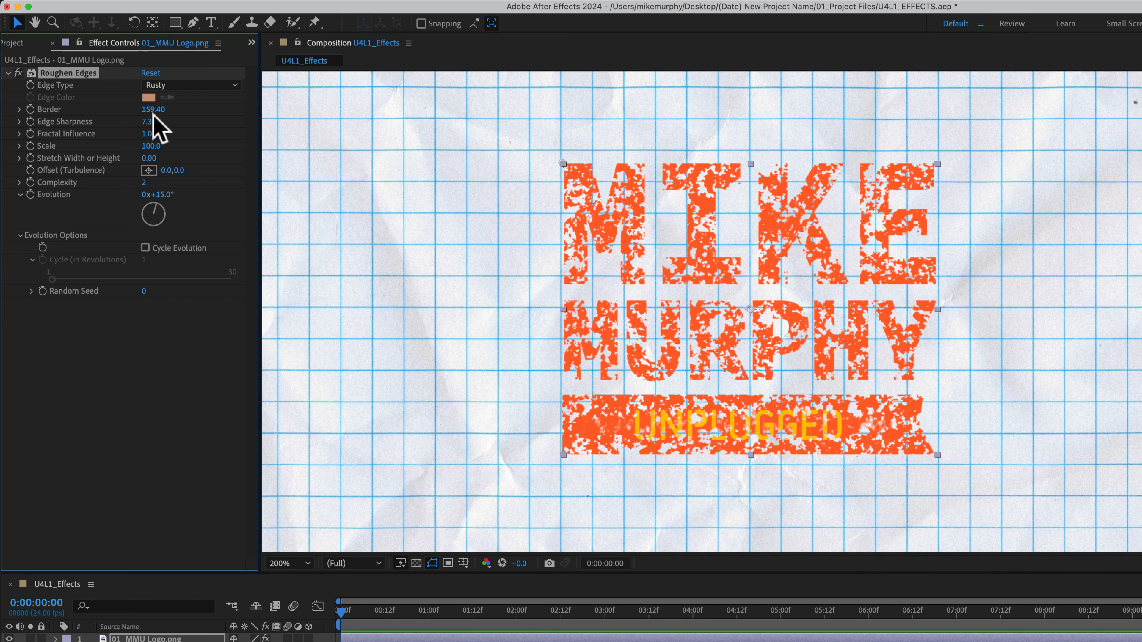
pyautogui.click(151, 73)
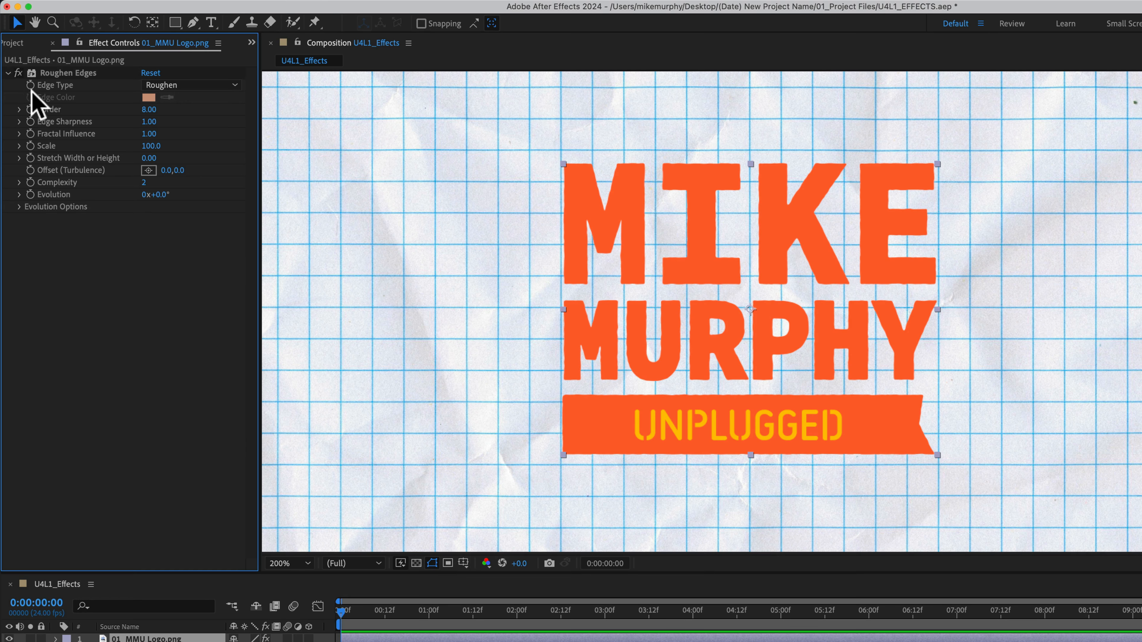
# Enable keyframing for the logo's Roughen Edges properties at the start of the composition and show only the keyframed properties in the timeline.
pyautogui.click(29, 82)
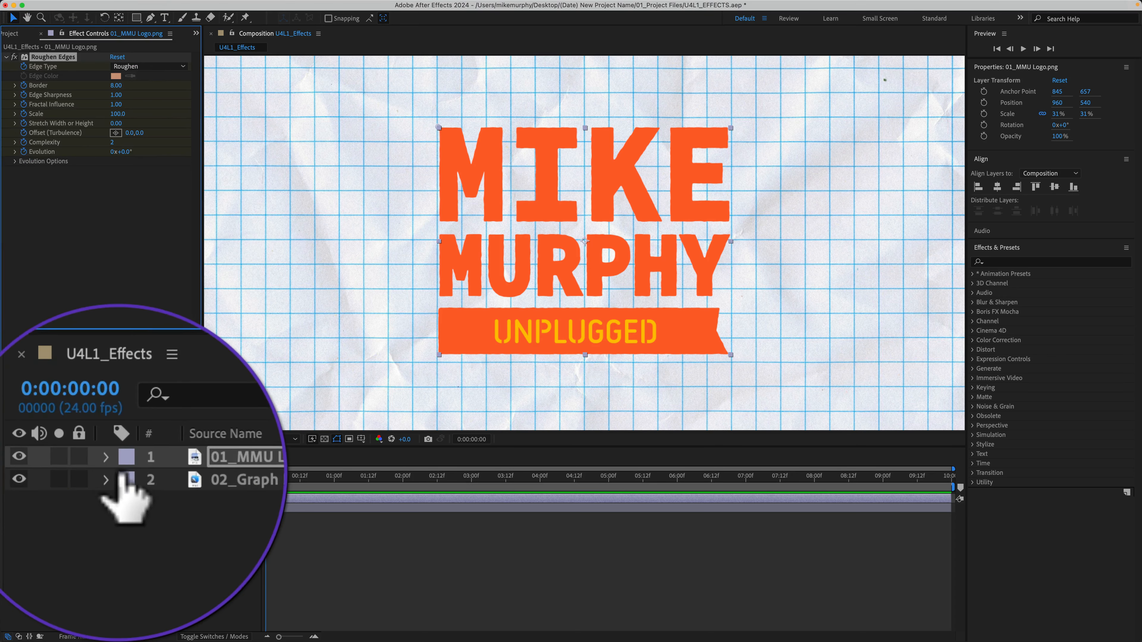
pyautogui.click(107, 472)
pyautogui.scroll(-5, 176, 450)
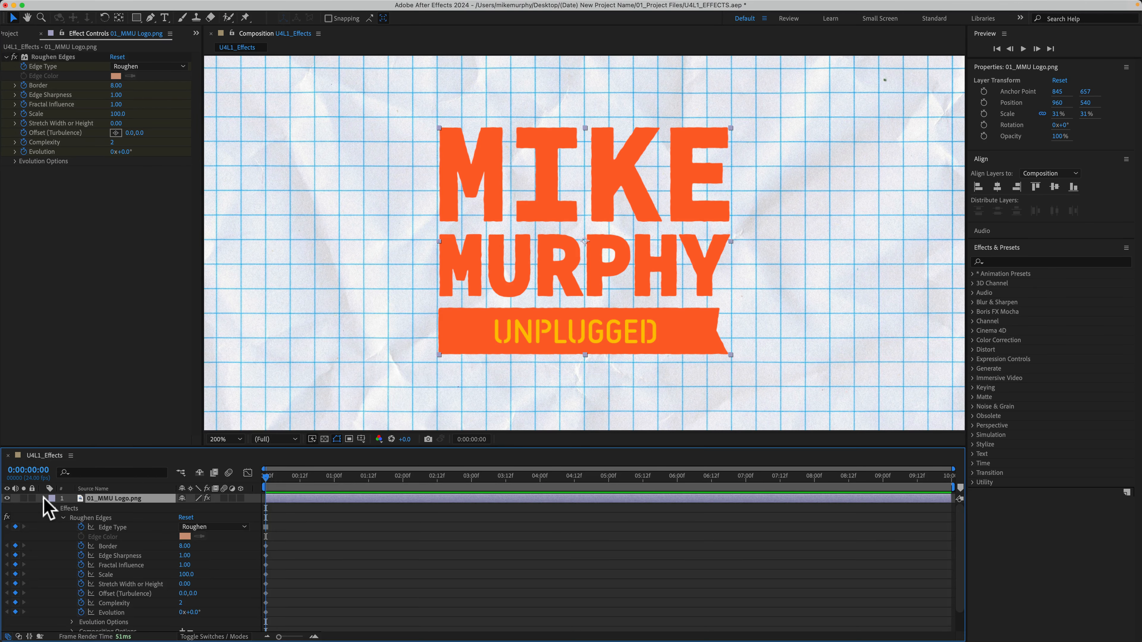
pyautogui.click(43, 498)
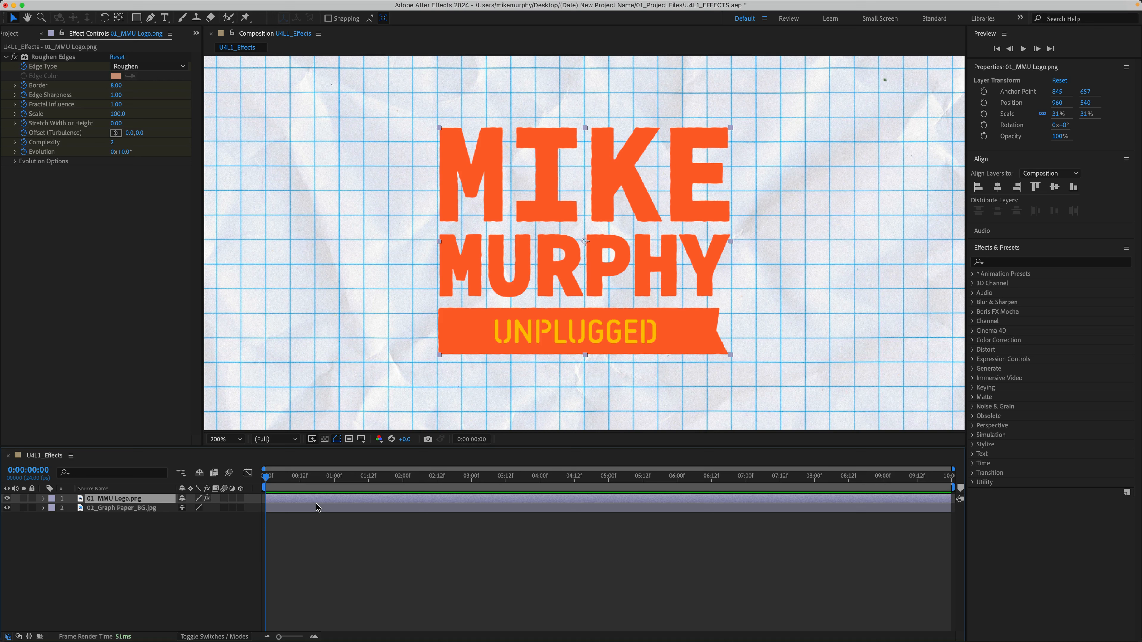
pyautogui.press('u')
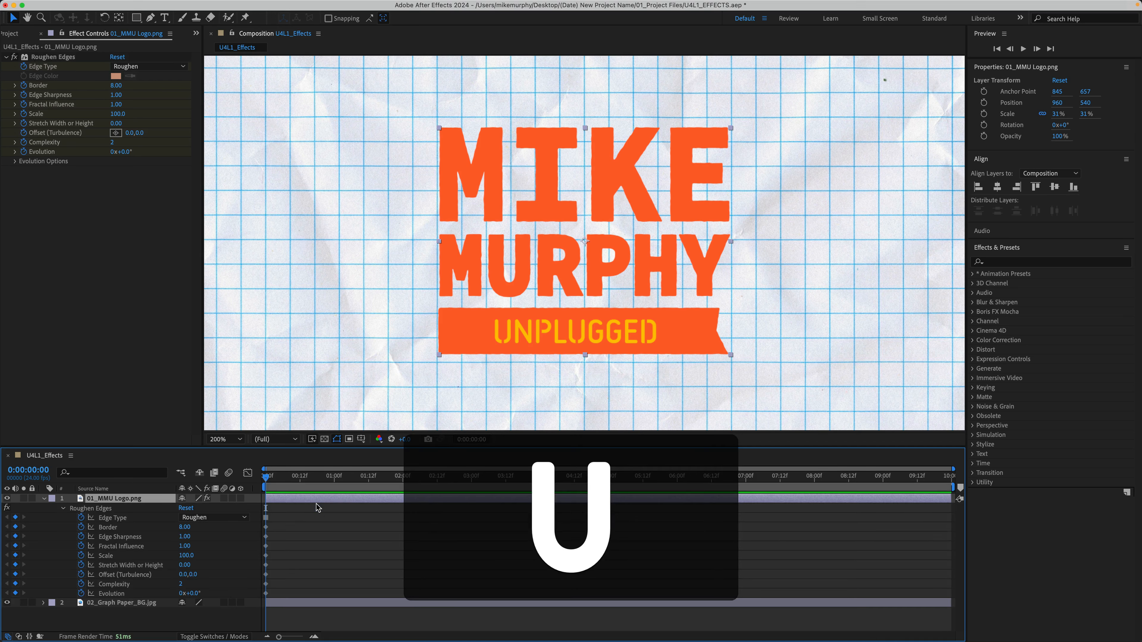
# At 0:00:09:23, keyframe Edge Type Rusty, Border 37.50, Edge Sharpness 2.75, Scale 204, Stretch 7.10, Complexity 10 and Evolution 309°, and preview from the start.
pyautogui.moveTo(267, 476); pyautogui.dragTo(995, 513)
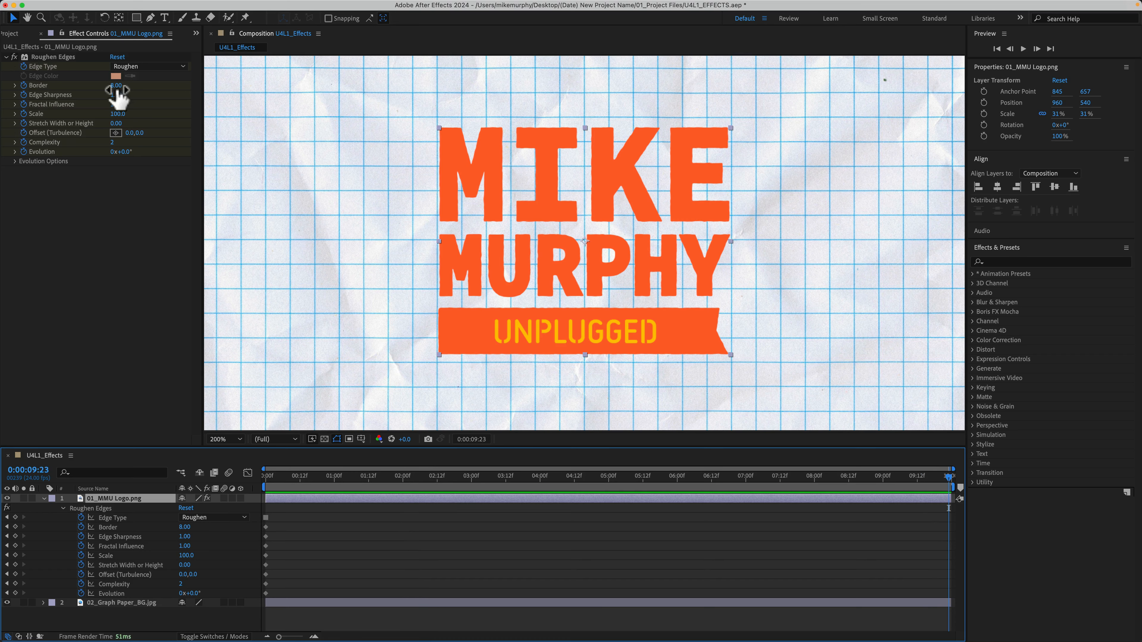
pyautogui.click(124, 66)
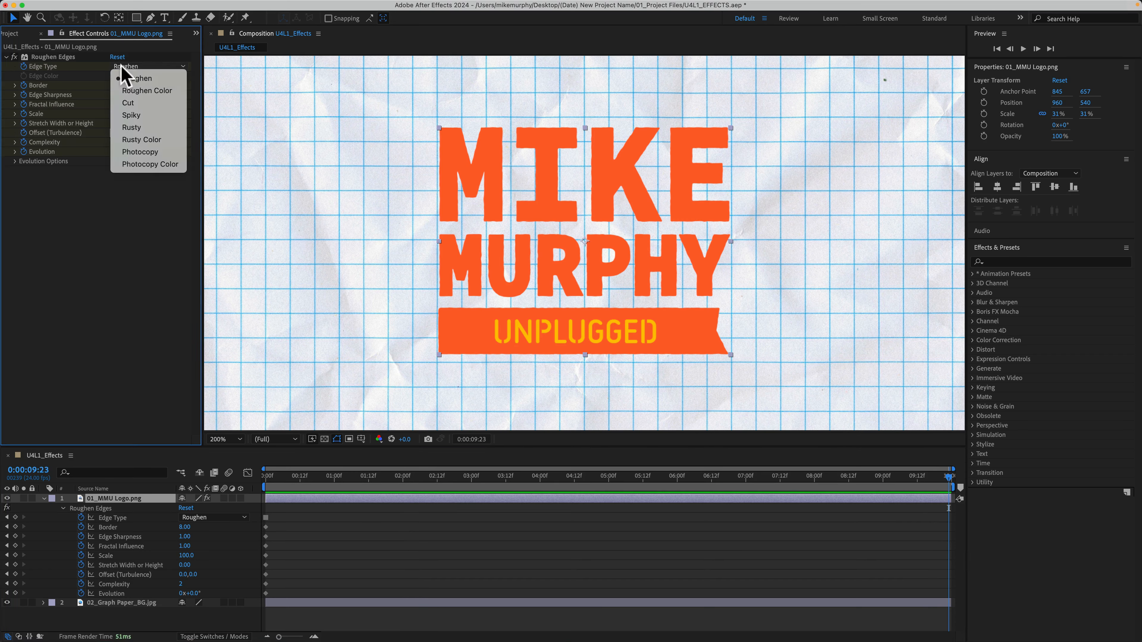
pyautogui.click(130, 129)
pyautogui.moveTo(158, 84); pyautogui.dragTo(212, 85)
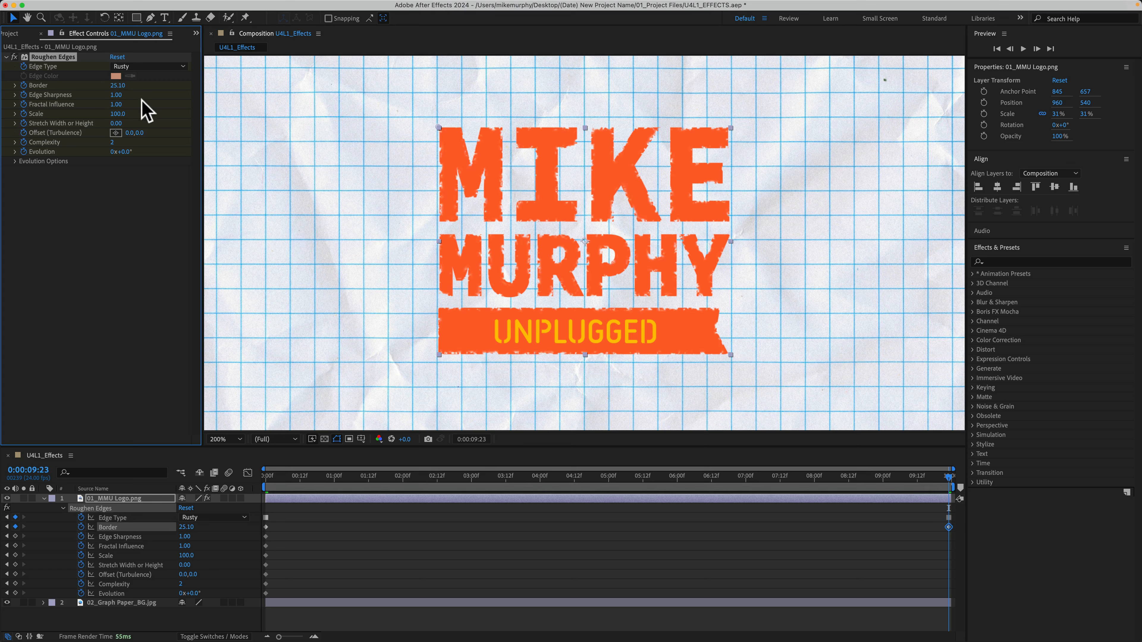
pyautogui.moveTo(116, 95); pyautogui.dragTo(209, 92)
pyautogui.moveTo(123, 88); pyautogui.dragTo(304, 163)
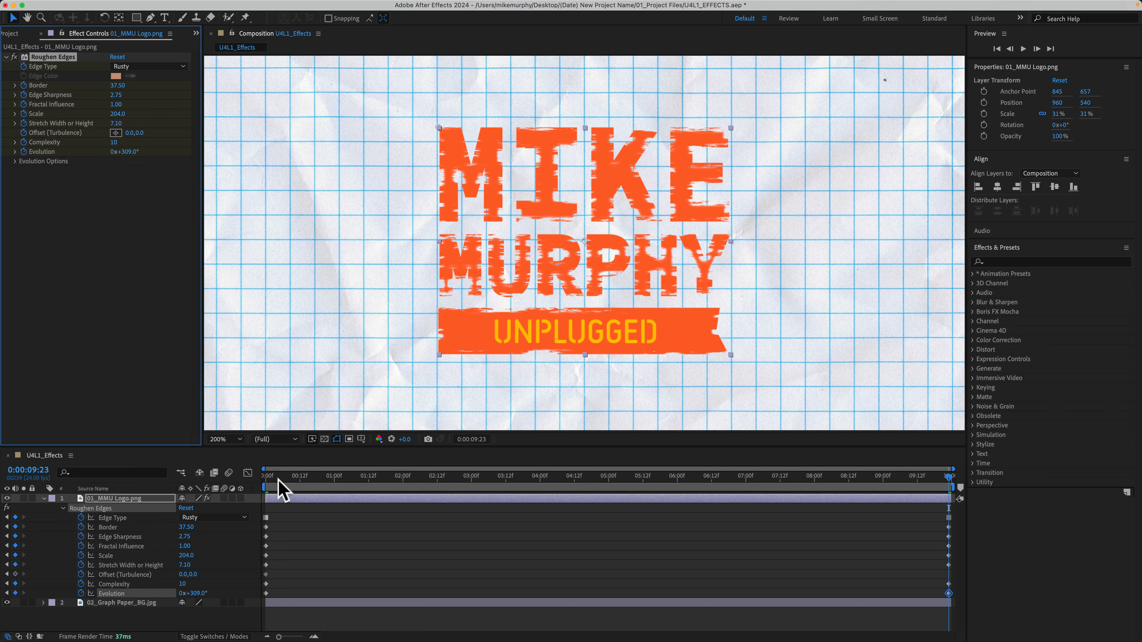
pyautogui.click(266, 473)
pyautogui.press('space')
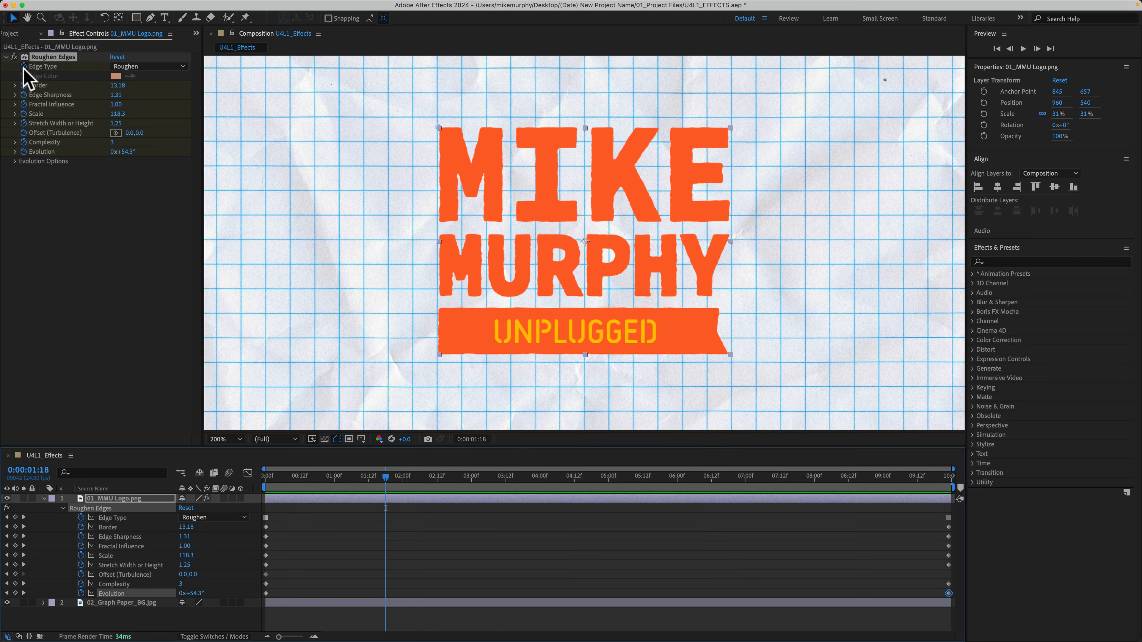
# Turn off keyframing for all Roughen Edges properties at 0:00:01:18 and collapse the logo layer's properties.
pyautogui.click(37, 68)
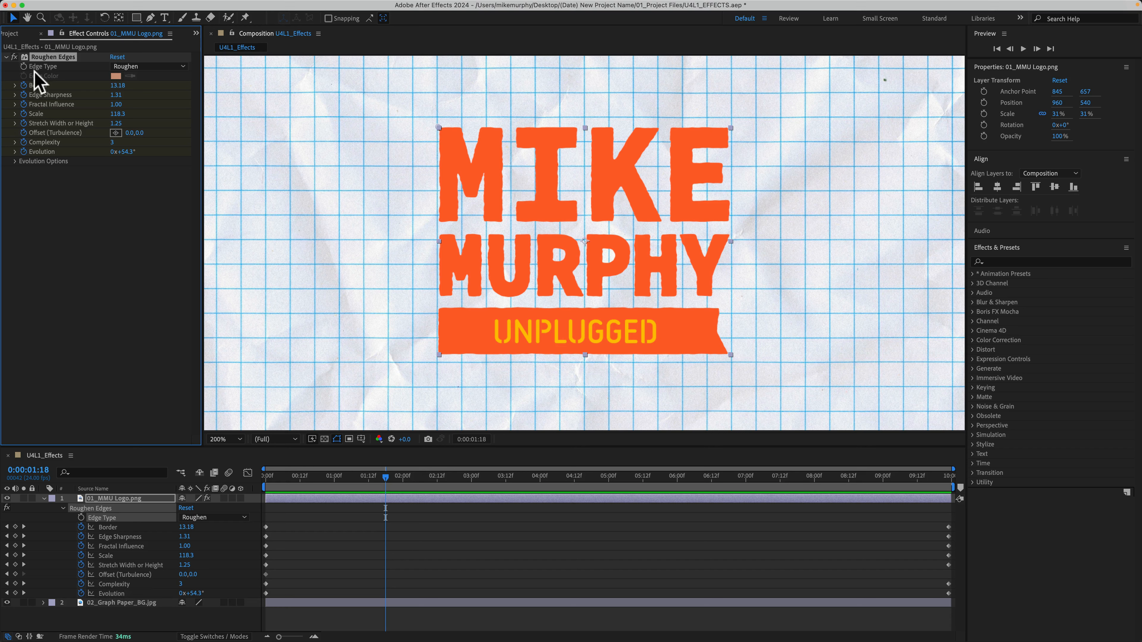
pyautogui.click(23, 85)
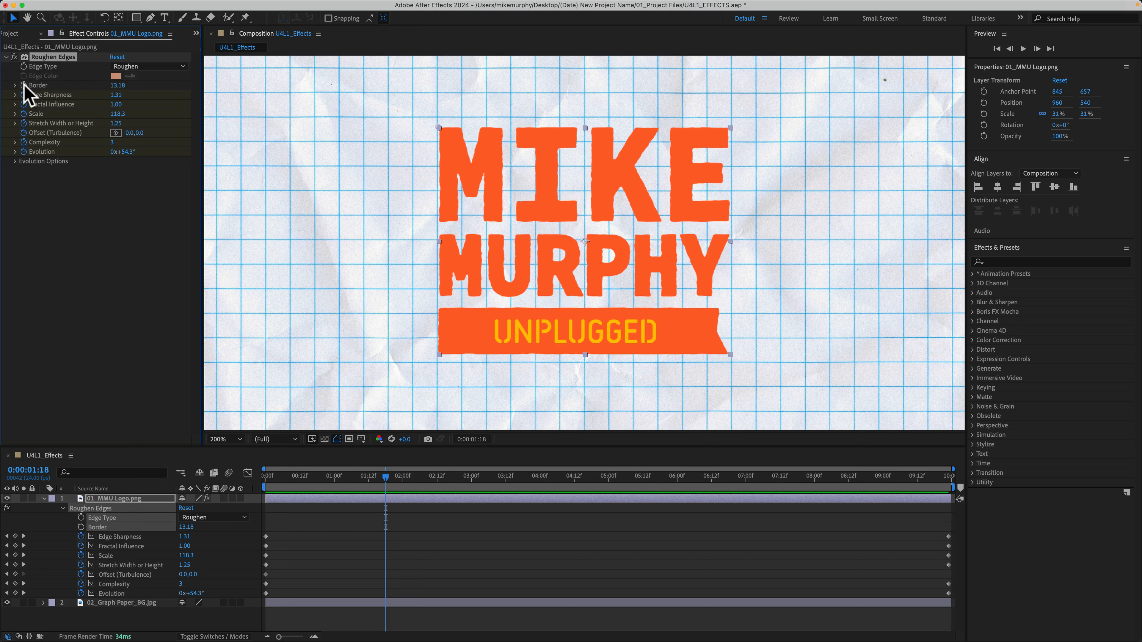
pyautogui.moveTo(24, 88); pyautogui.dragTo(22, 155)
pyautogui.press('u')
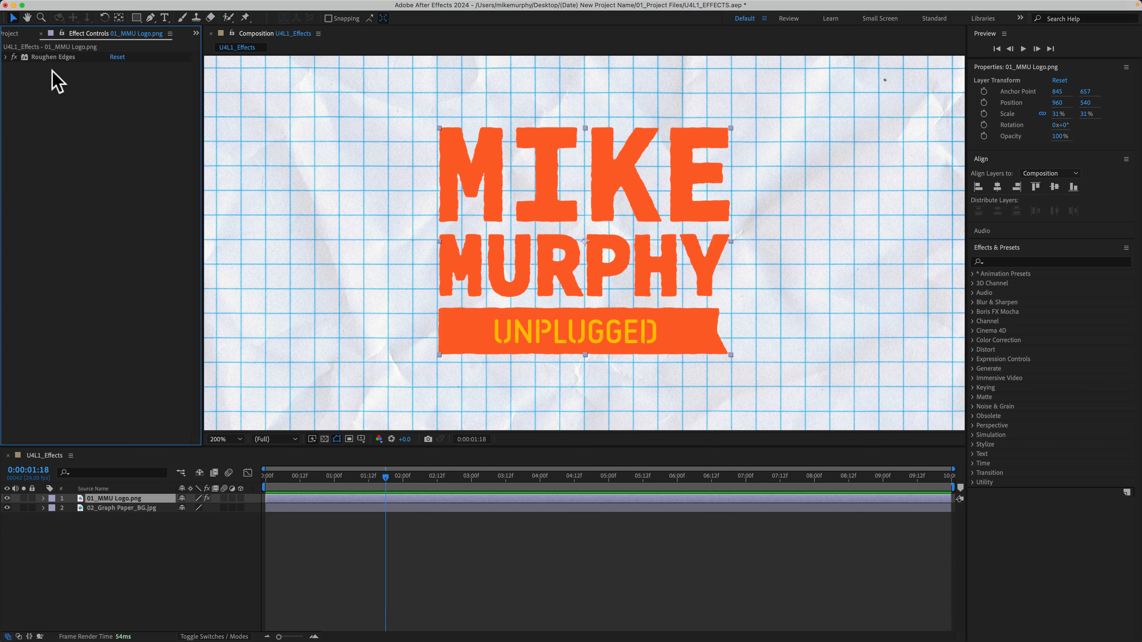
# Duplicate the Roughen Edges effect on the logo layer and collapse the copy's properties.
pyautogui.click(48, 57)
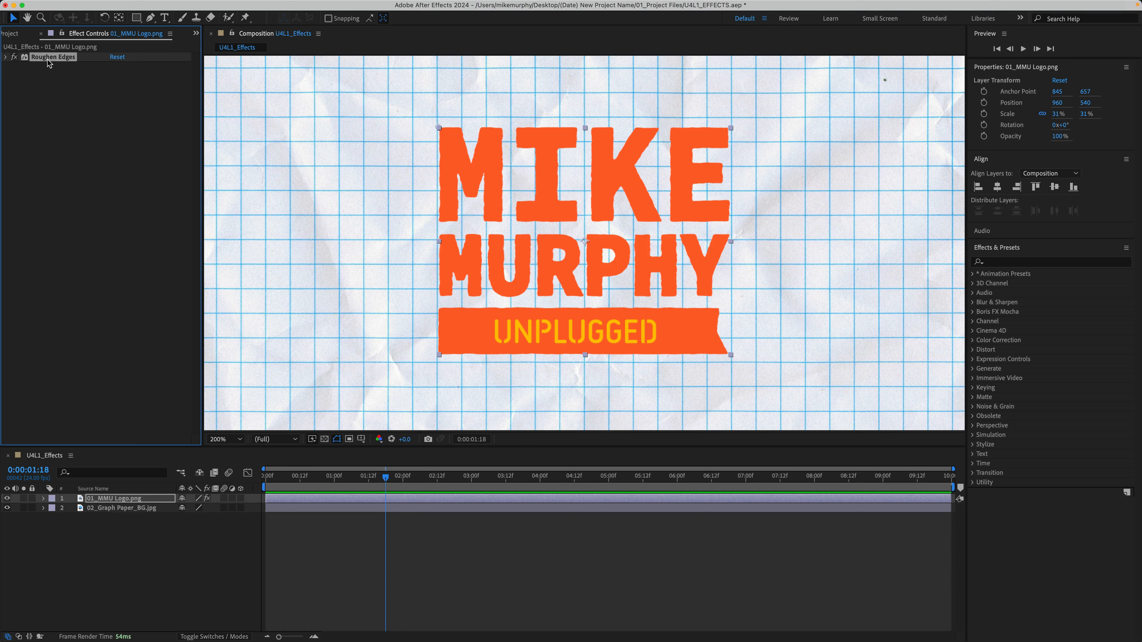
pyautogui.rightClick(47, 59)
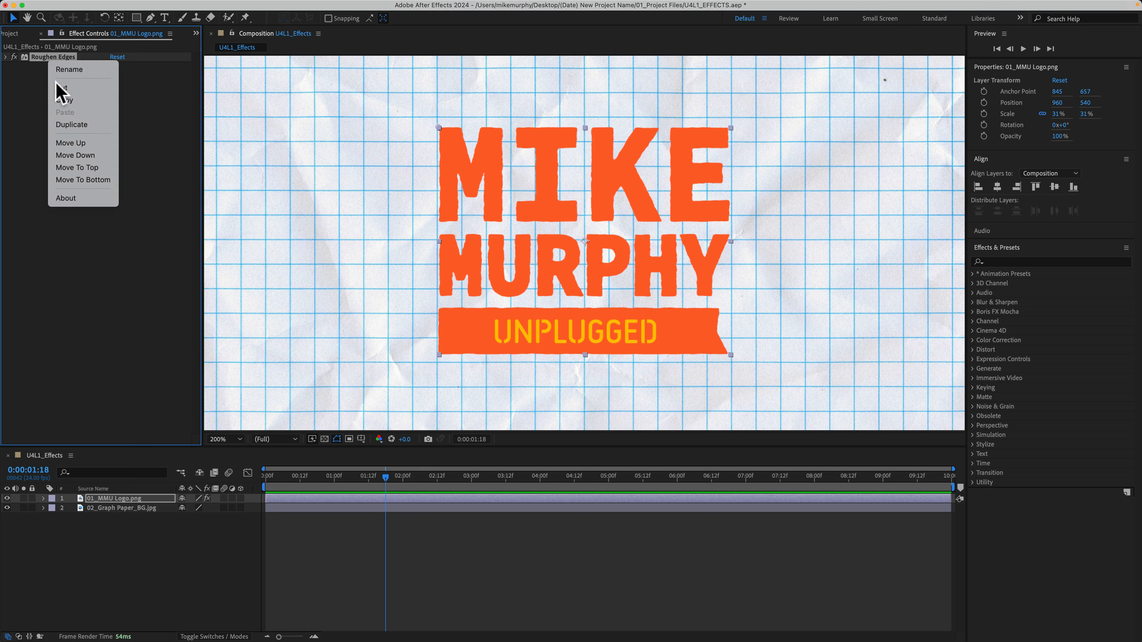
pyautogui.click(27, 105)
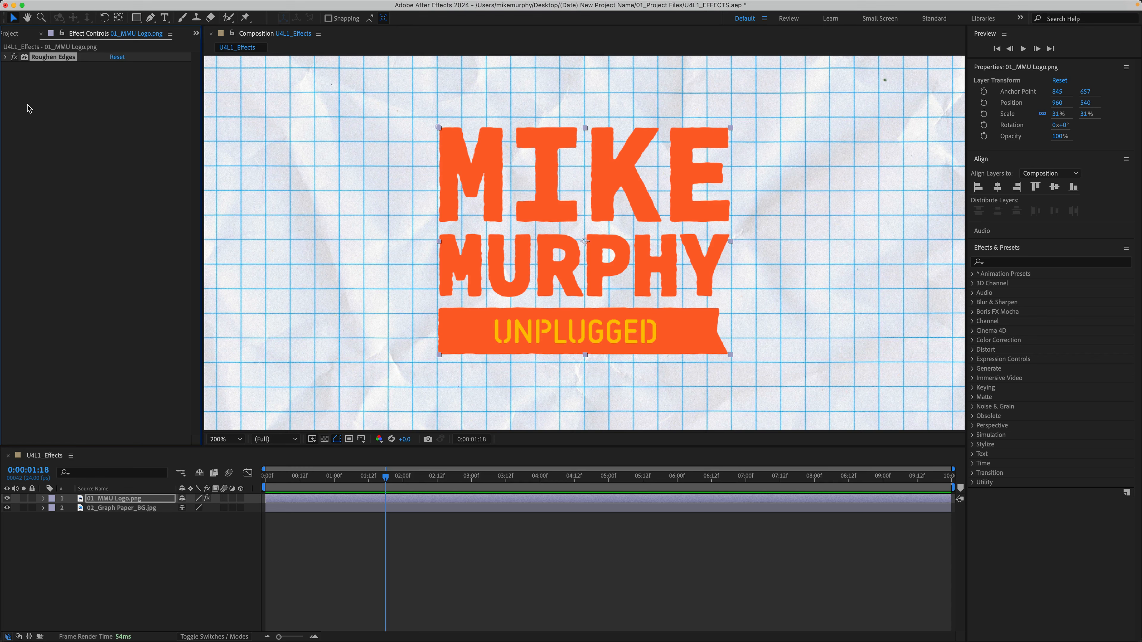
pyautogui.press('super+d')
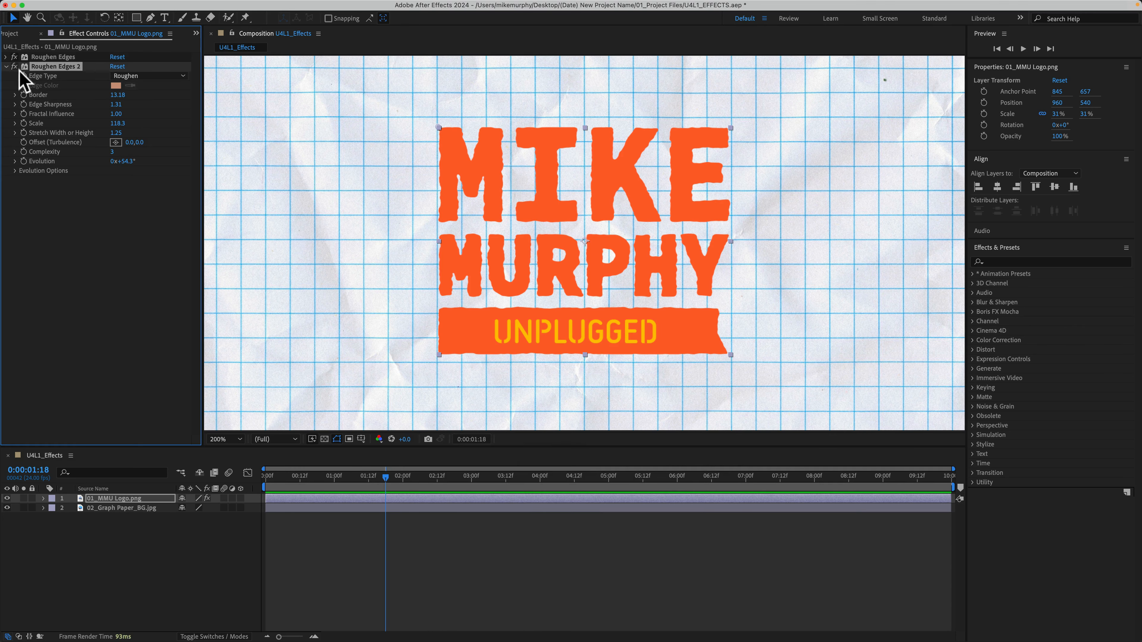
pyautogui.click(6, 66)
# Make three more duplicates of Roughen Edges for five instances in total, and collapse the properties of the new copies.
pyautogui.press('super+d')
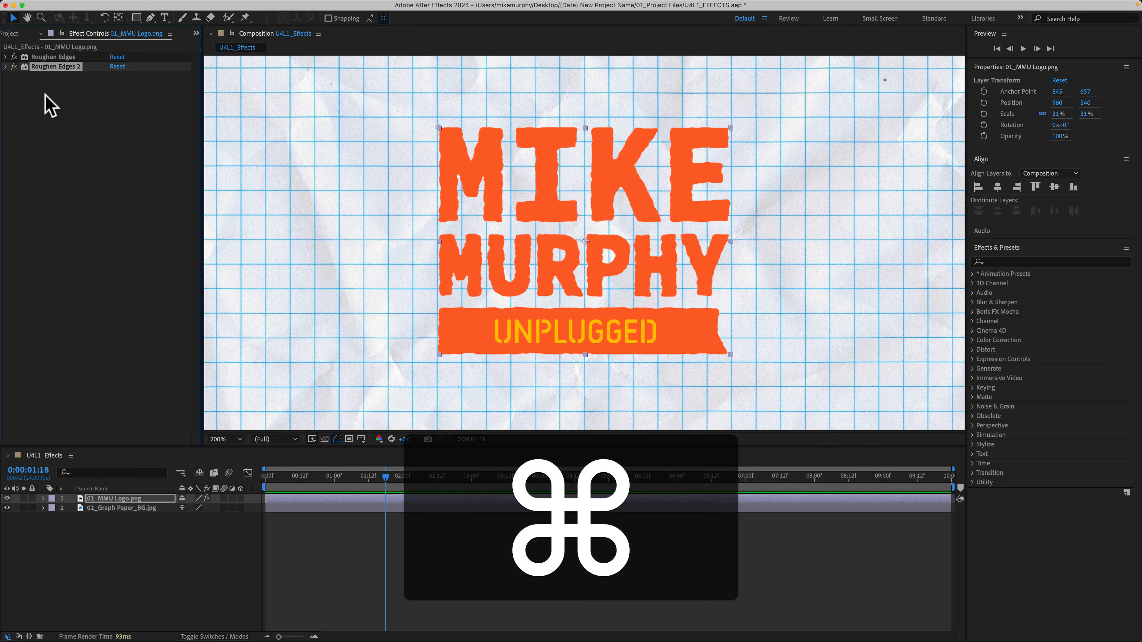
pyautogui.press('super+d')
pyautogui.press('super+d')
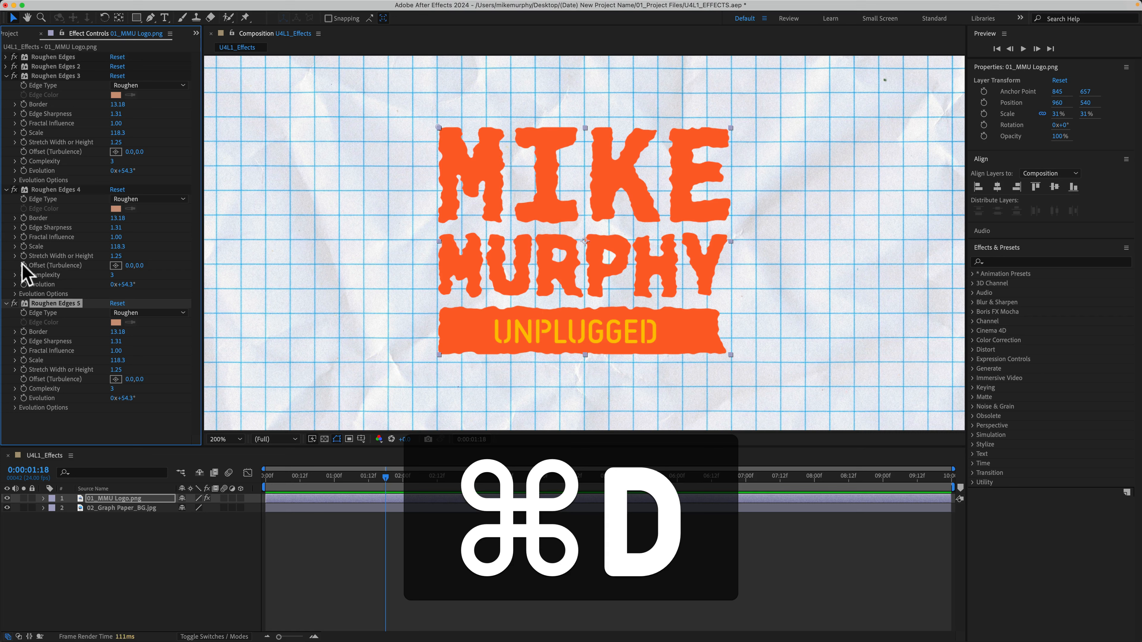
pyautogui.click(6, 303)
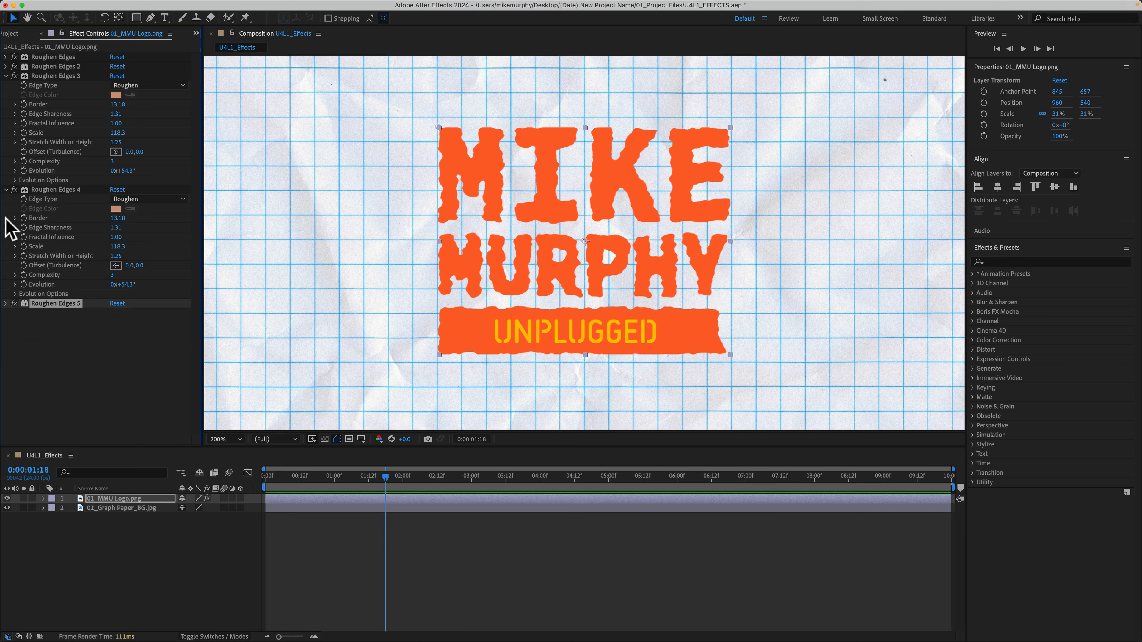
pyautogui.click(7, 189)
pyautogui.click(5, 76)
pyautogui.click(48, 172)
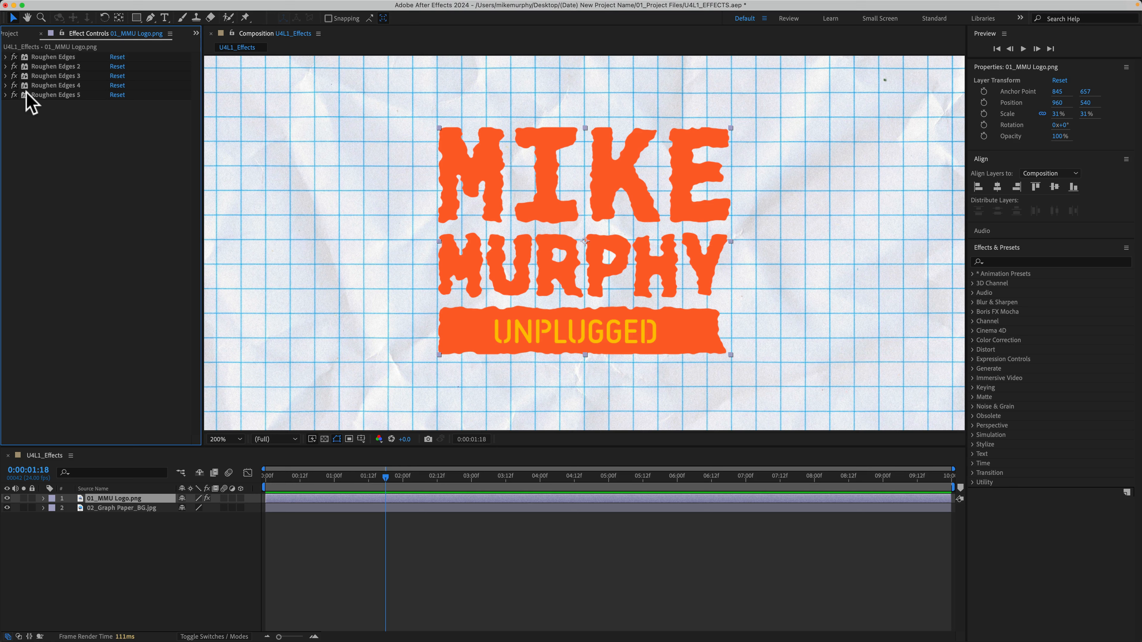
# Check the logo layer's Roughen Edges effects in the timeline and collapse the layer again.
pyautogui.click(31, 76)
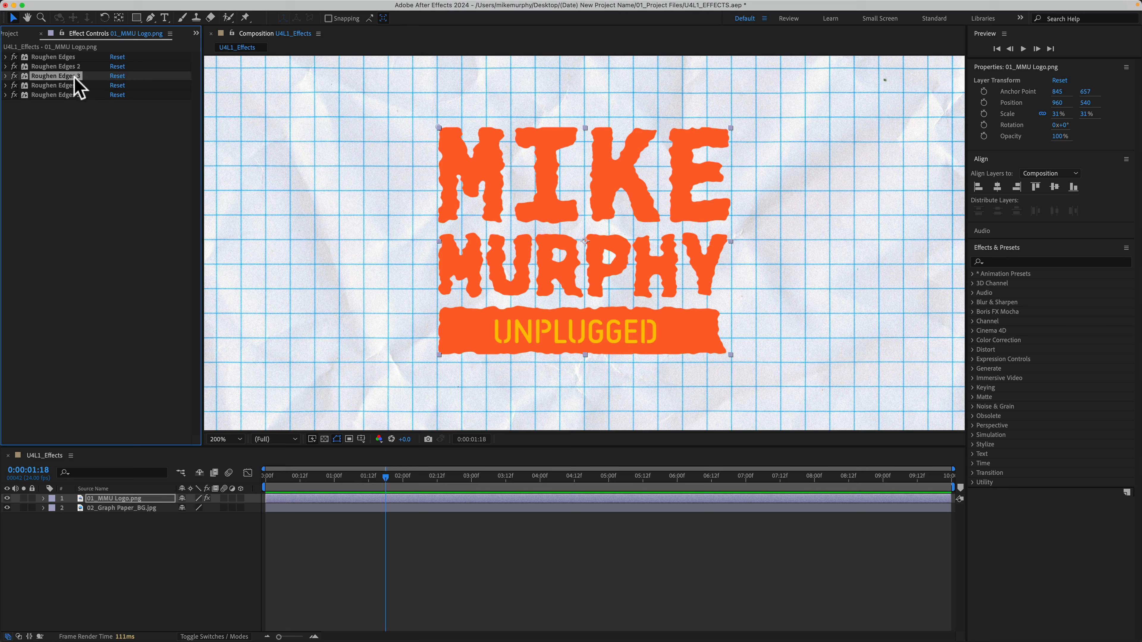
pyautogui.click(84, 285)
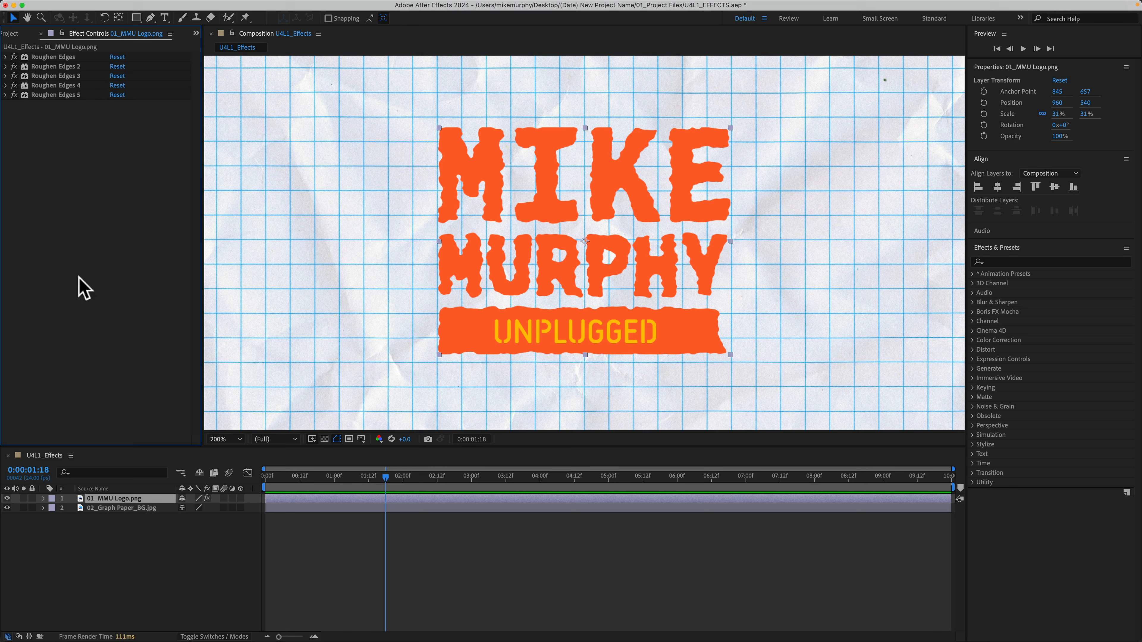
pyautogui.click(44, 498)
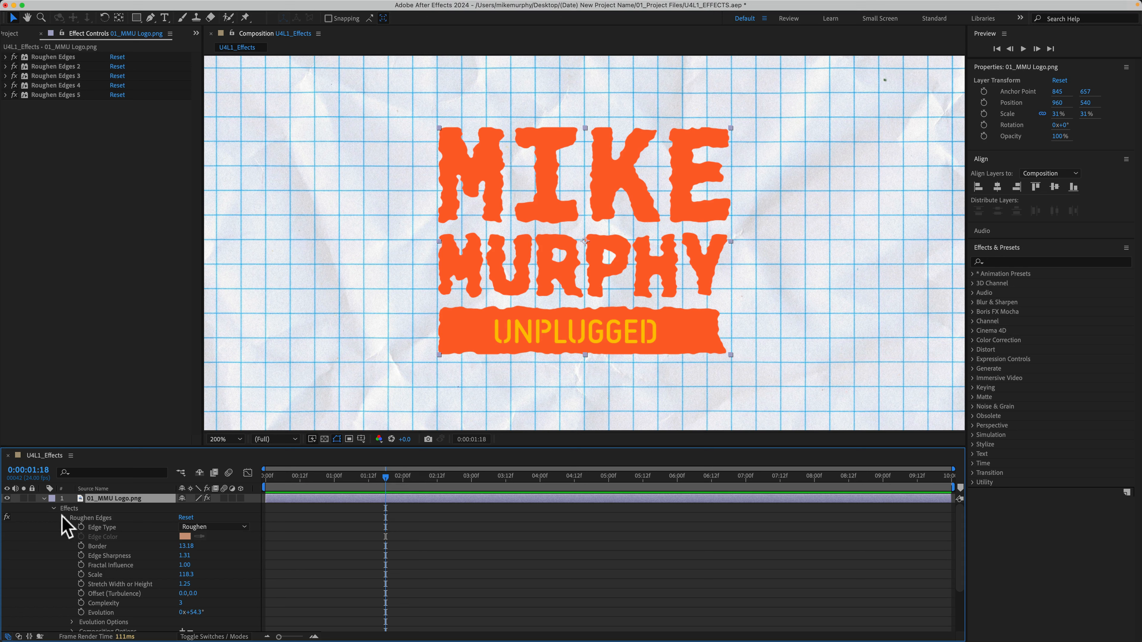
pyautogui.click(62, 518)
pyautogui.click(44, 498)
pyautogui.click(75, 222)
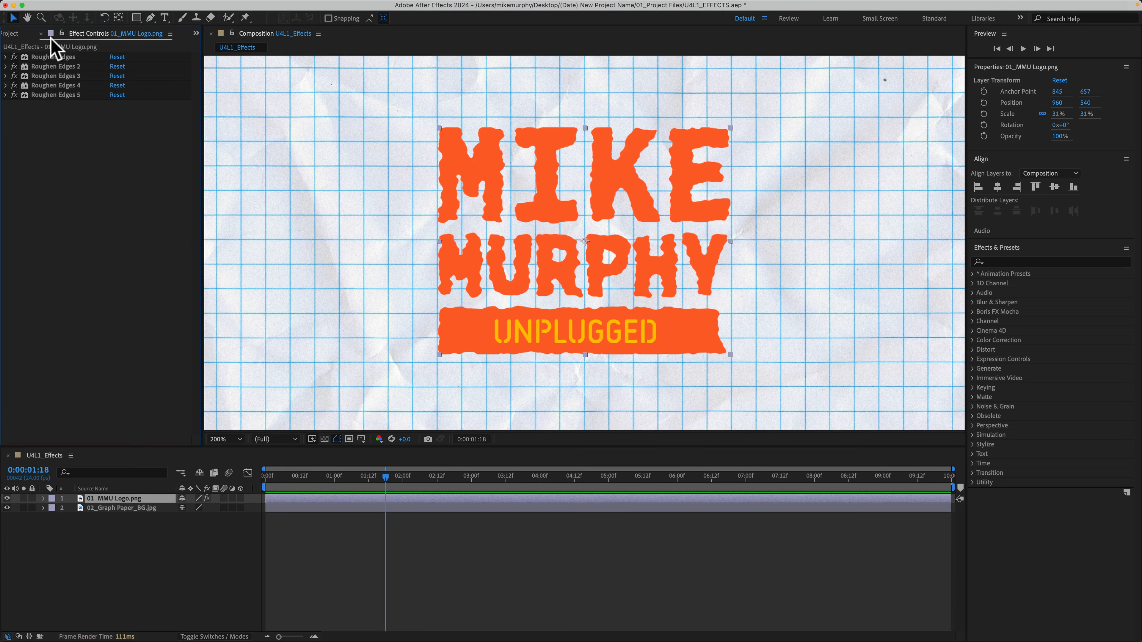
# Reveal Roughen Edges 3 in the timeline from the Effect Controls, collapse its properties and select Roughen Edges 5.
pyautogui.doubleClick(46, 76)
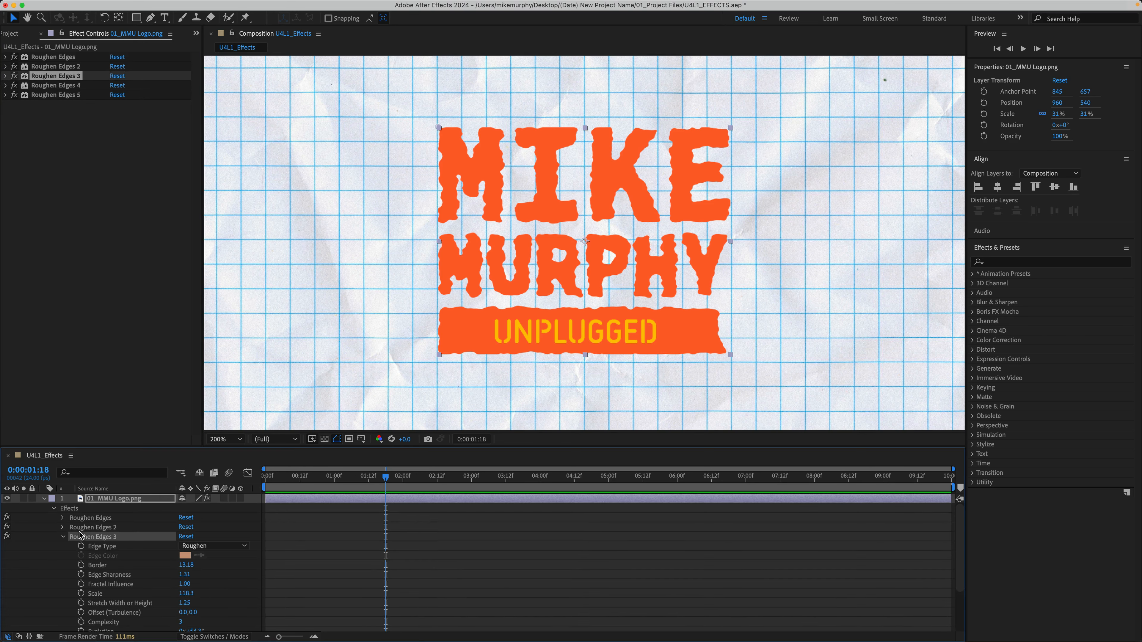
pyautogui.click(62, 537)
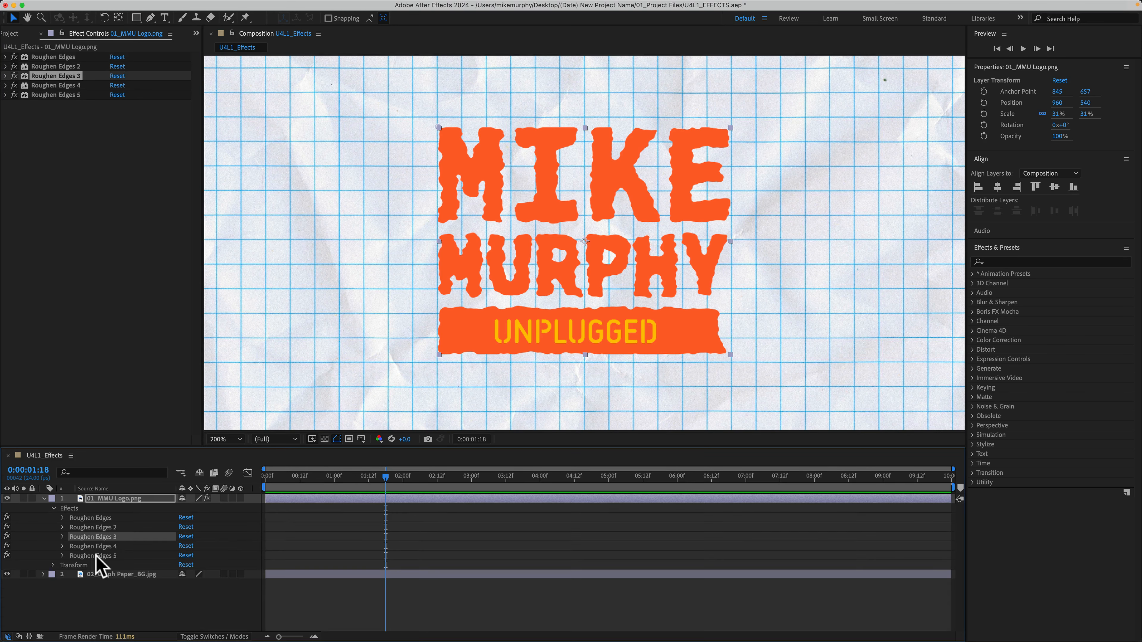
pyautogui.click(95, 556)
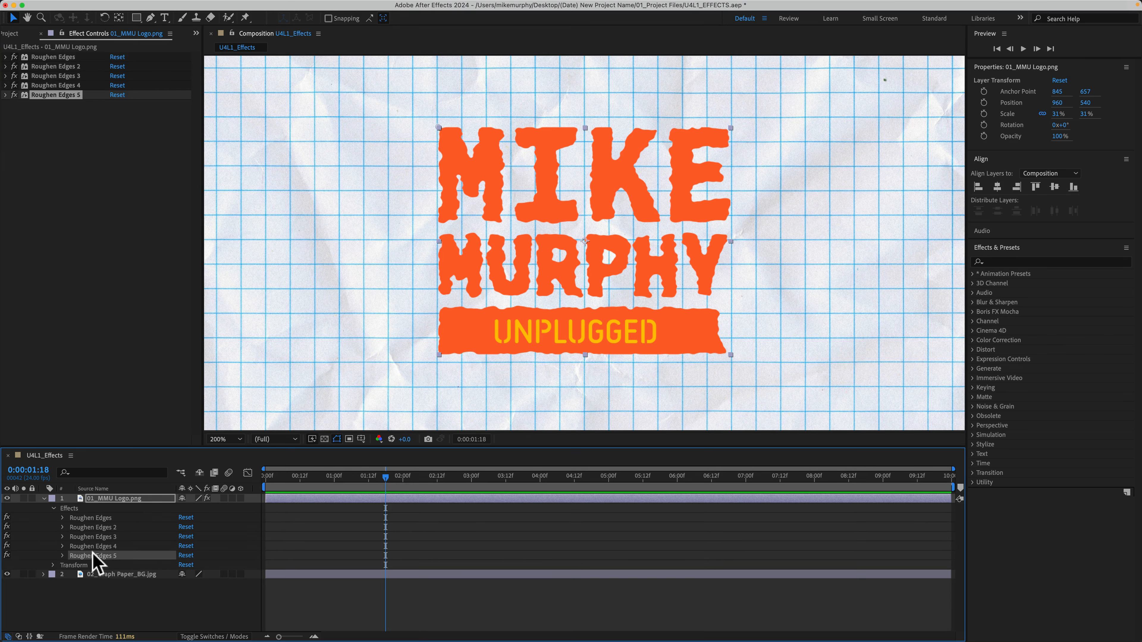
# Delete the duplicates Roughen Edges 2 through 5 from the logo layer, keeping the original Roughen Edges.
pyautogui.click(97, 527)
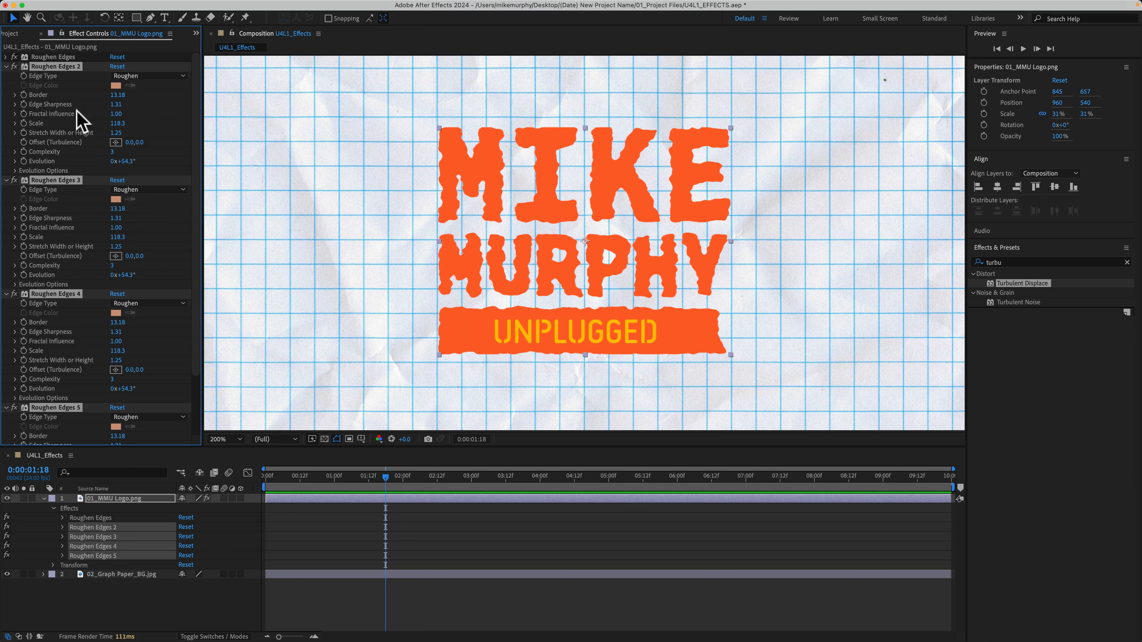
pyautogui.keyDown('super'); pyautogui.click(6, 66); pyautogui.keyUp('super')
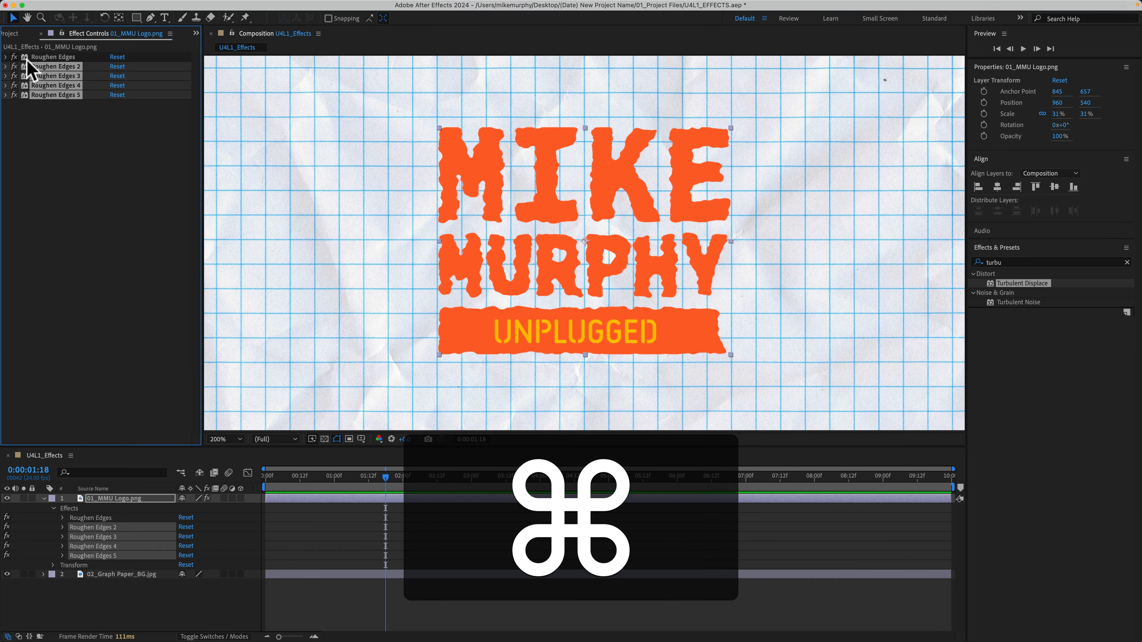
pyautogui.click(44, 121)
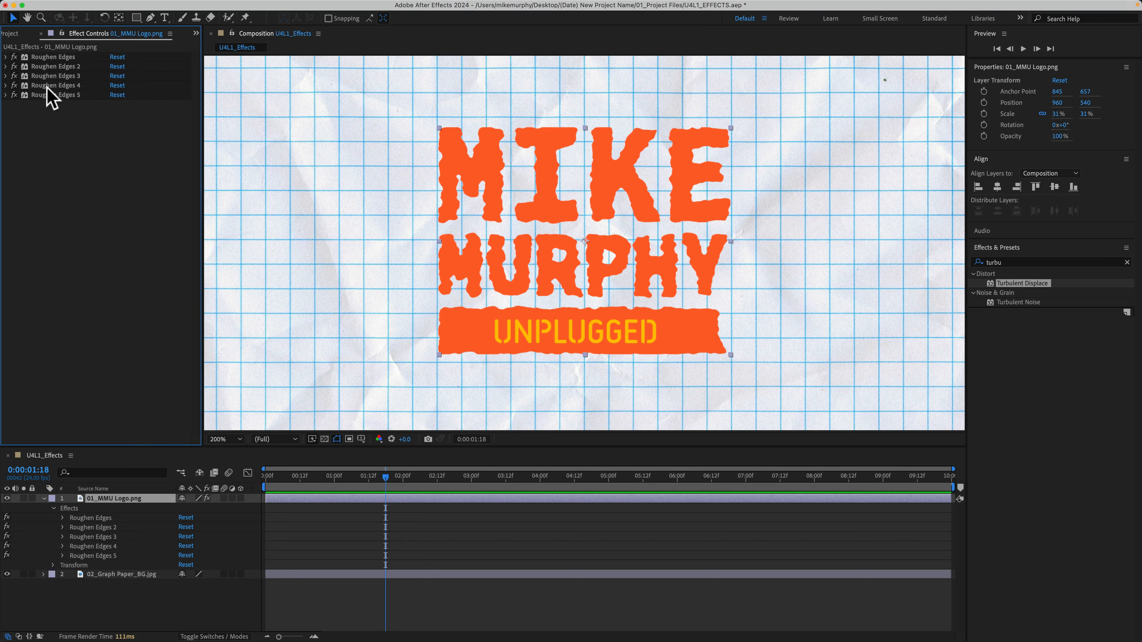
pyautogui.click(51, 96)
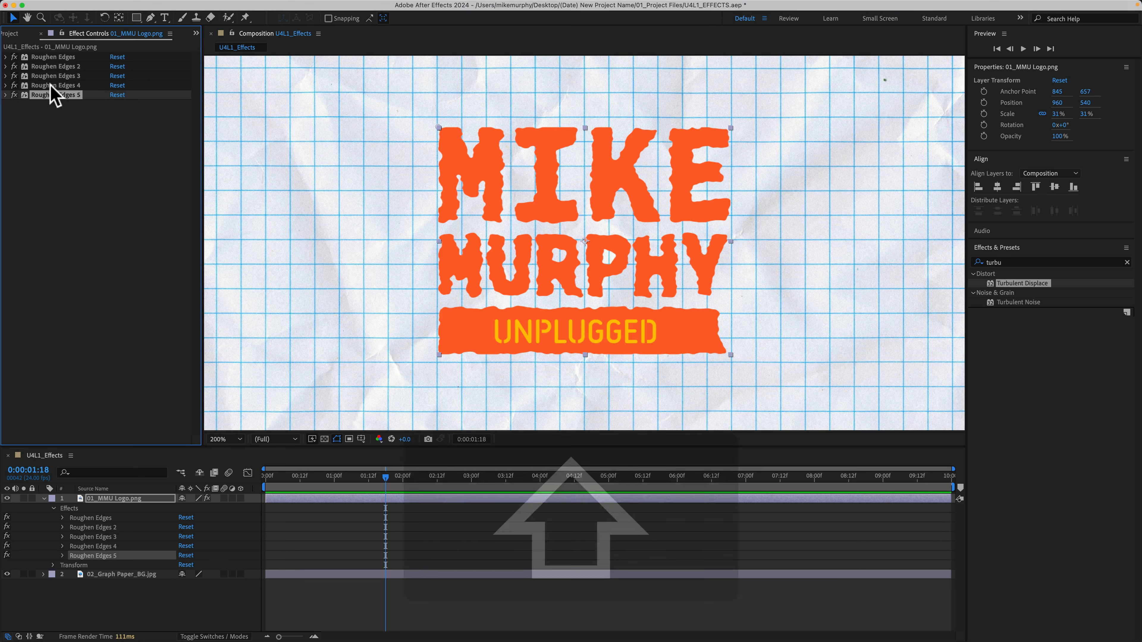
pyautogui.keyDown('shift'); pyautogui.click(53, 68); pyautogui.keyUp('shift')
pyautogui.press('BackSpace')
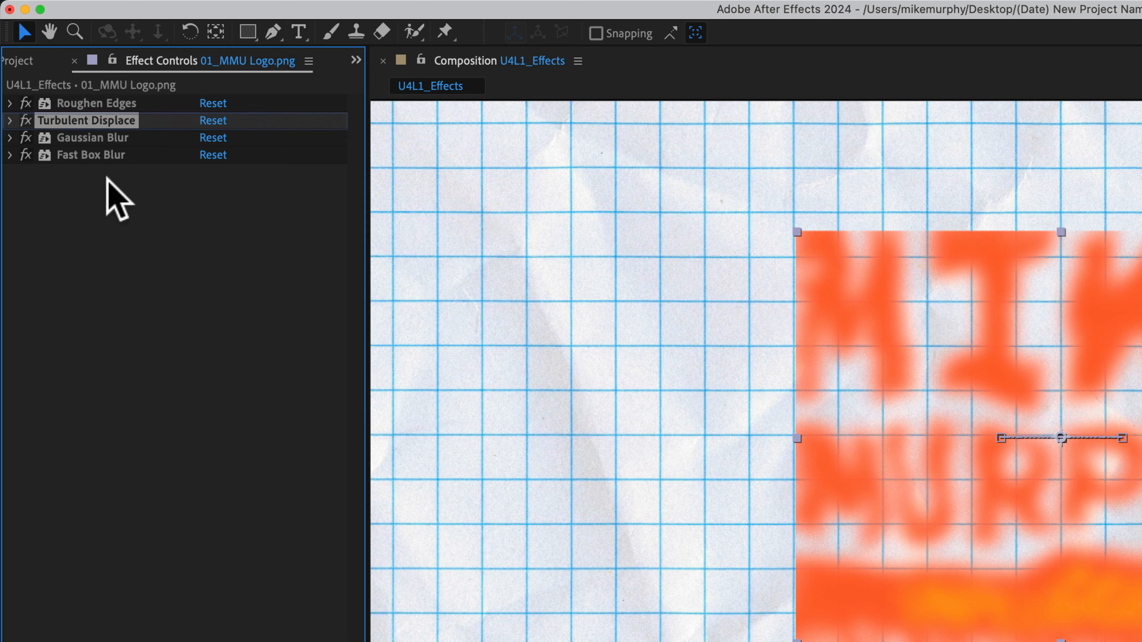
# Try different effect orders on the logo layer, ending with Roughen Edges, Gaussian Blur, Turbulent Displace, Fast Box Blur.
pyautogui.click(63, 109)
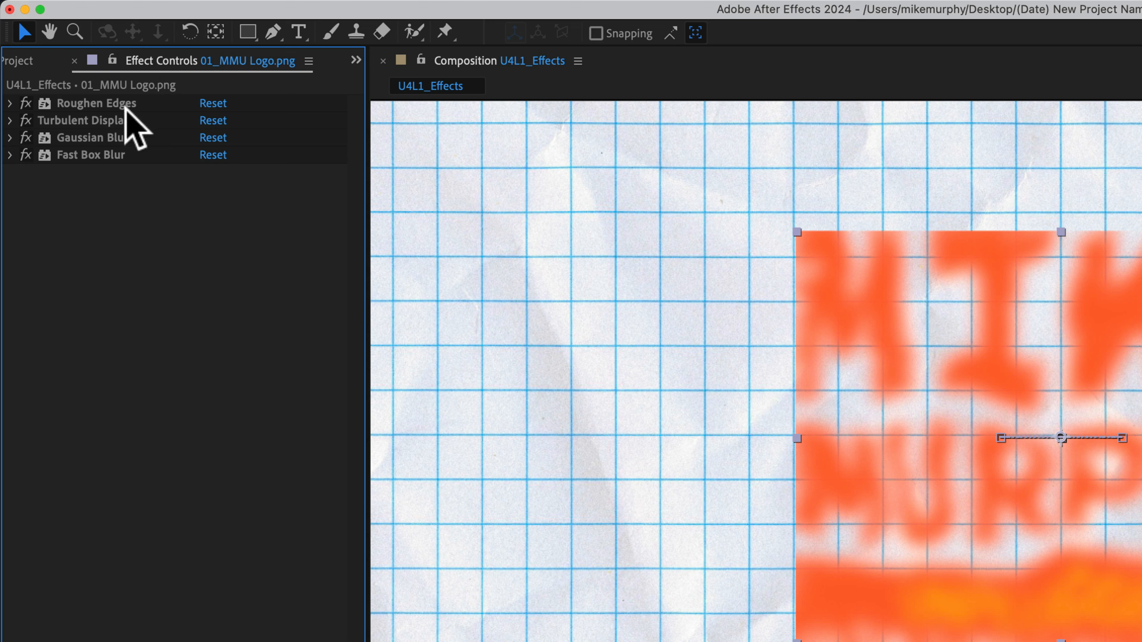
pyautogui.moveTo(114, 103); pyautogui.dragTo(111, 159)
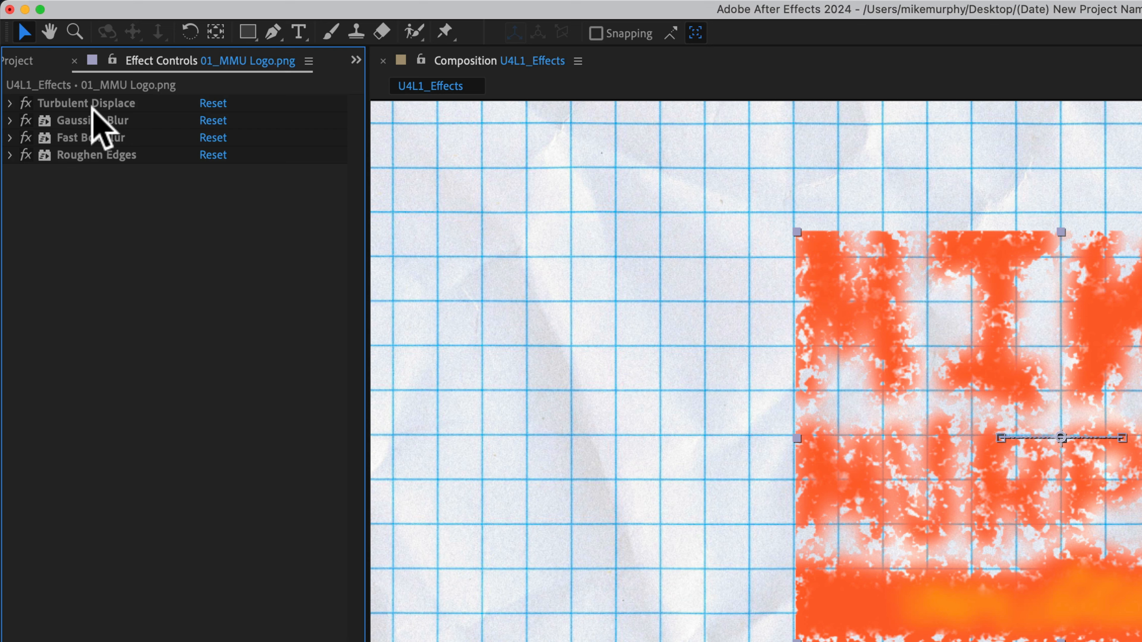
pyautogui.moveTo(90, 104); pyautogui.dragTo(89, 158)
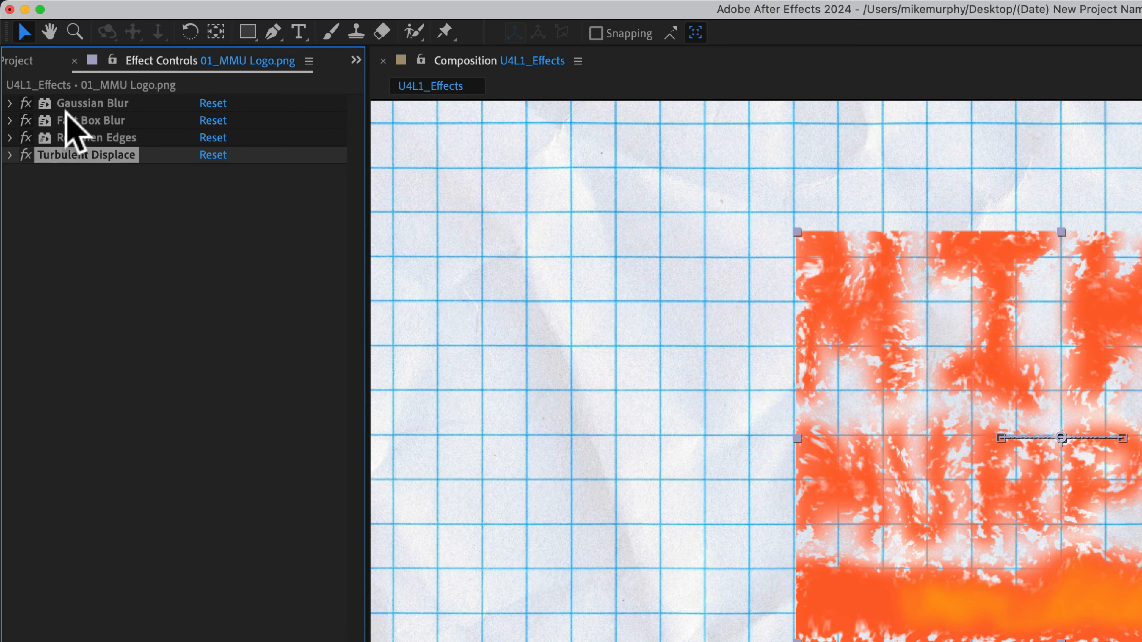
pyautogui.moveTo(65, 120); pyautogui.dragTo(69, 166)
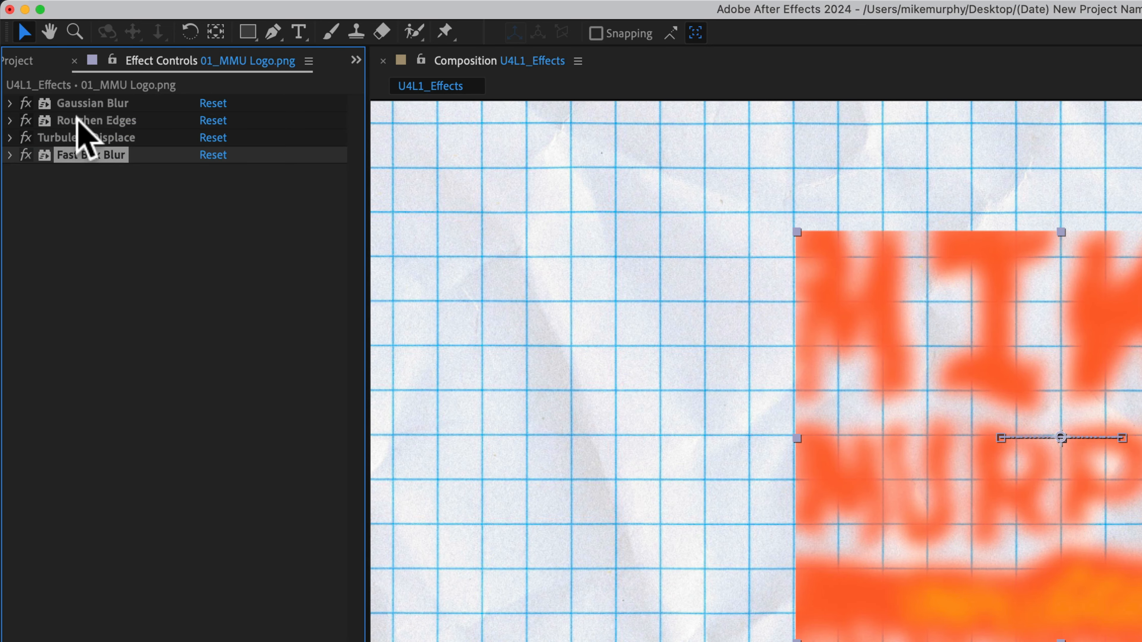
pyautogui.moveTo(77, 121); pyautogui.dragTo(83, 99)
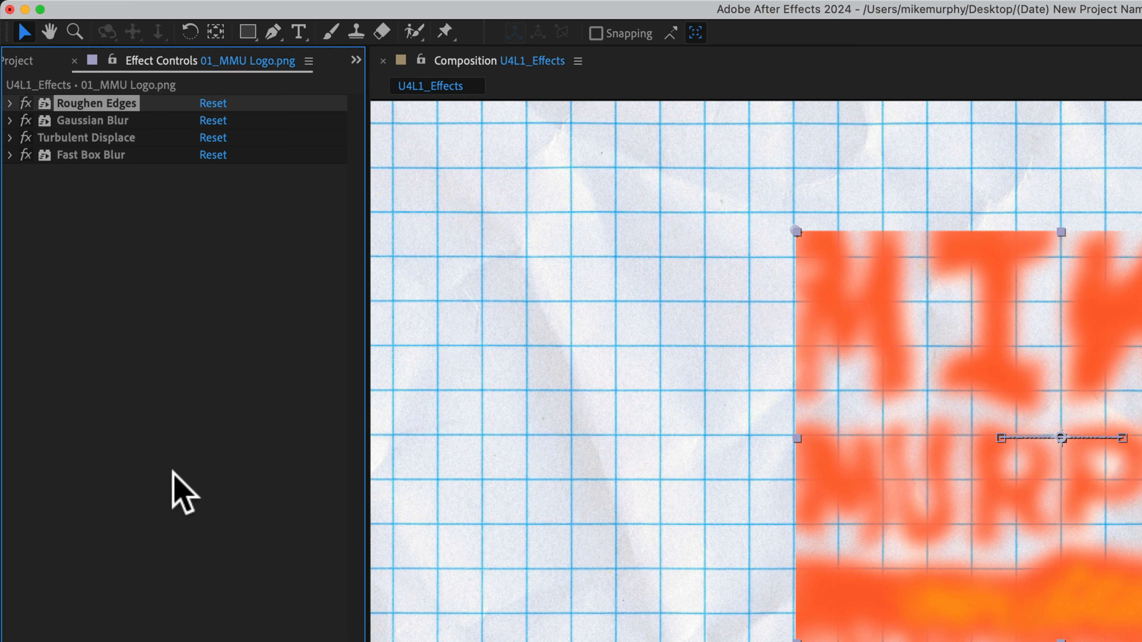
# Move Fast Box Blur up three places to the start of the logo layer's effect stack.
pyautogui.click(76, 154)
pyautogui.click(83, 274)
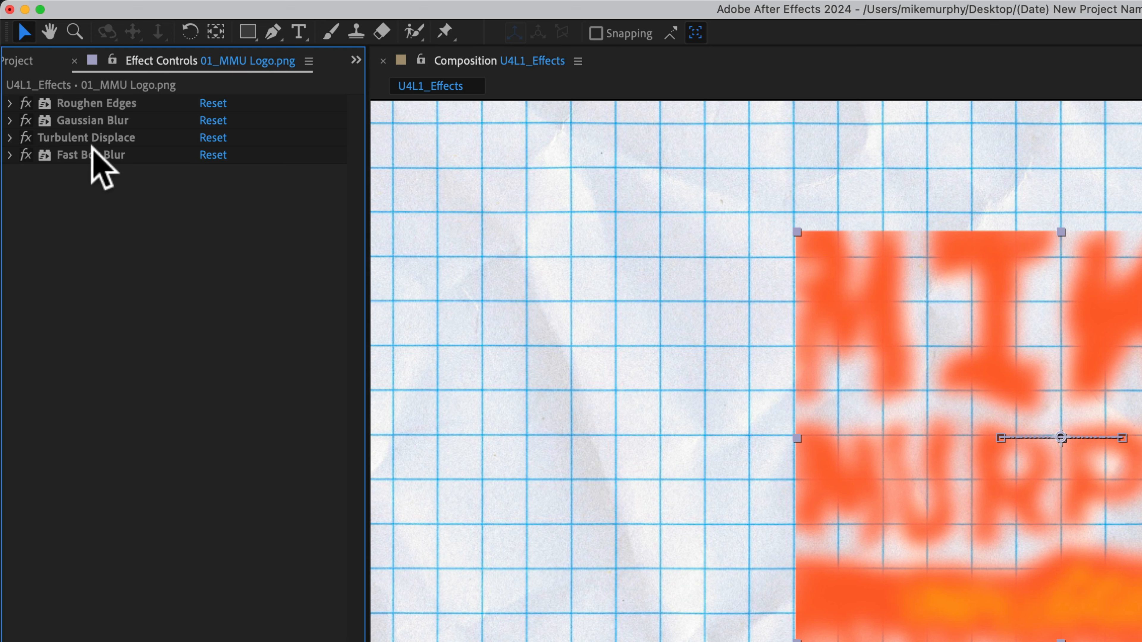
pyautogui.click(82, 153)
pyautogui.click(77, 217)
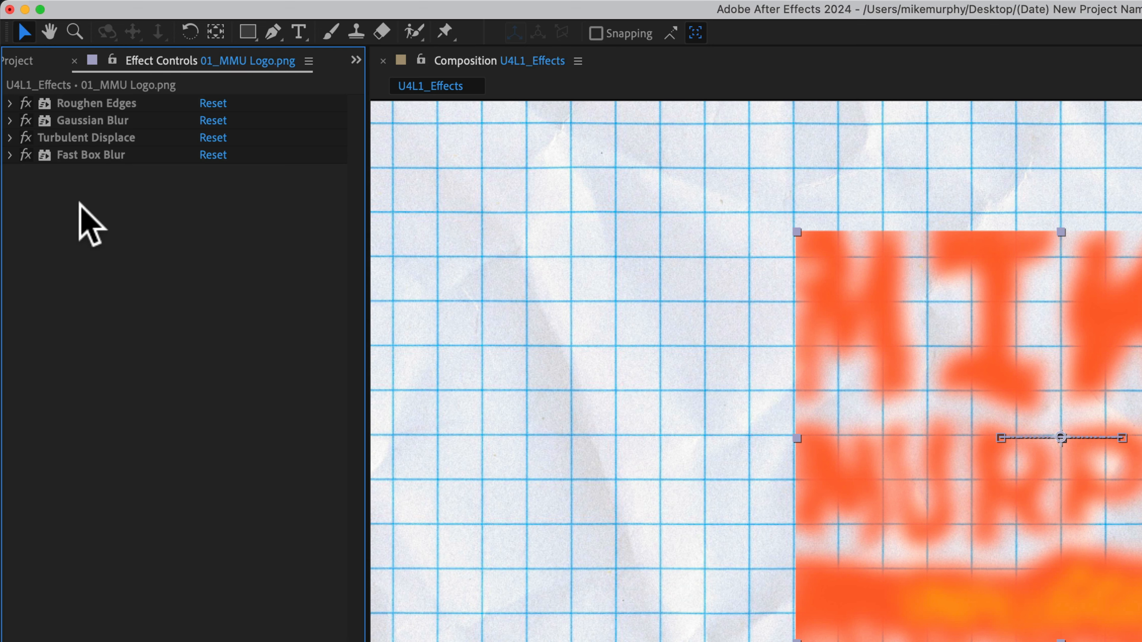
pyautogui.click(85, 155)
pyautogui.press('super')
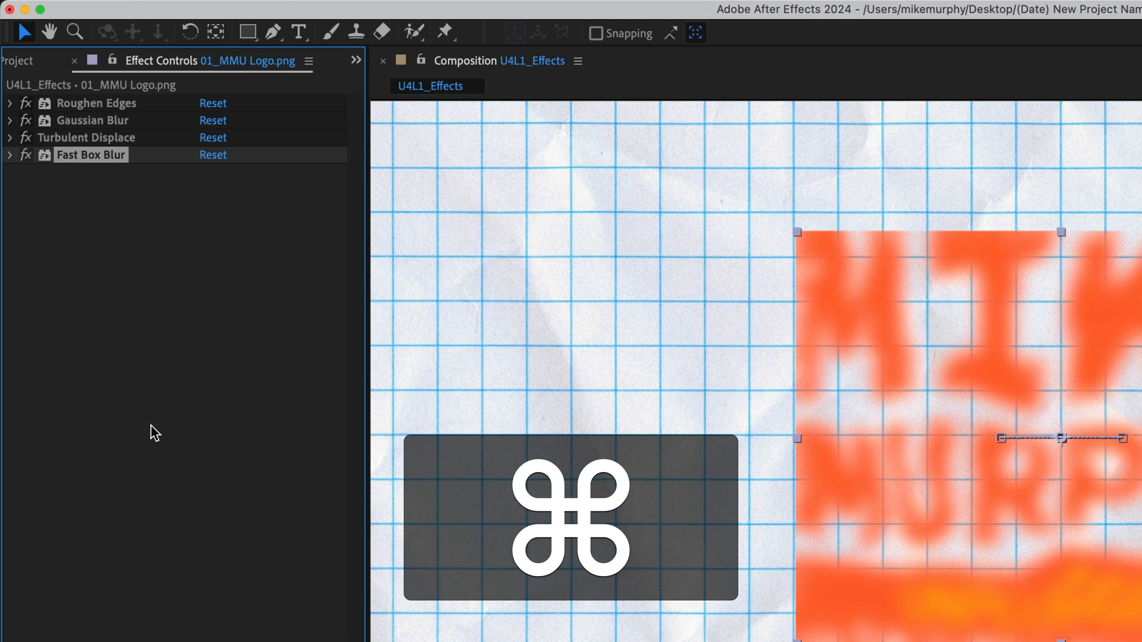
pyautogui.press('super+bracketright')
pyautogui.press('super+bracketright')
pyautogui.press('super+bracketright')
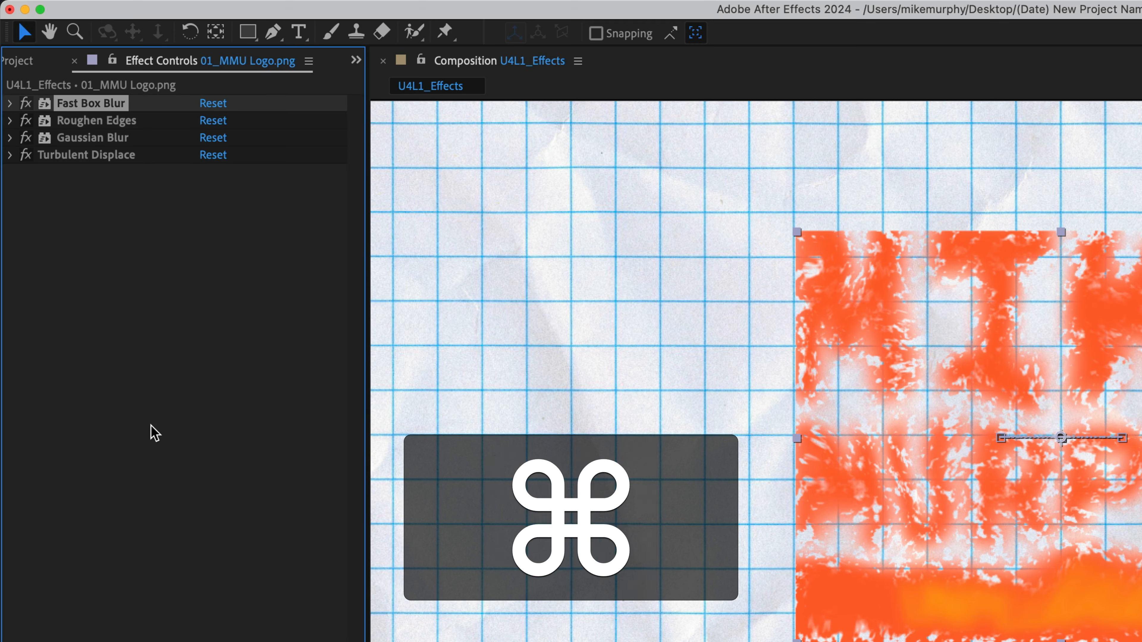
# Move Fast Box Blur back down three places to the end of the effect stack.
pyautogui.press('super+bracketleft')
pyautogui.press('super+bracketleft')
pyautogui.press('super+bracketleft')
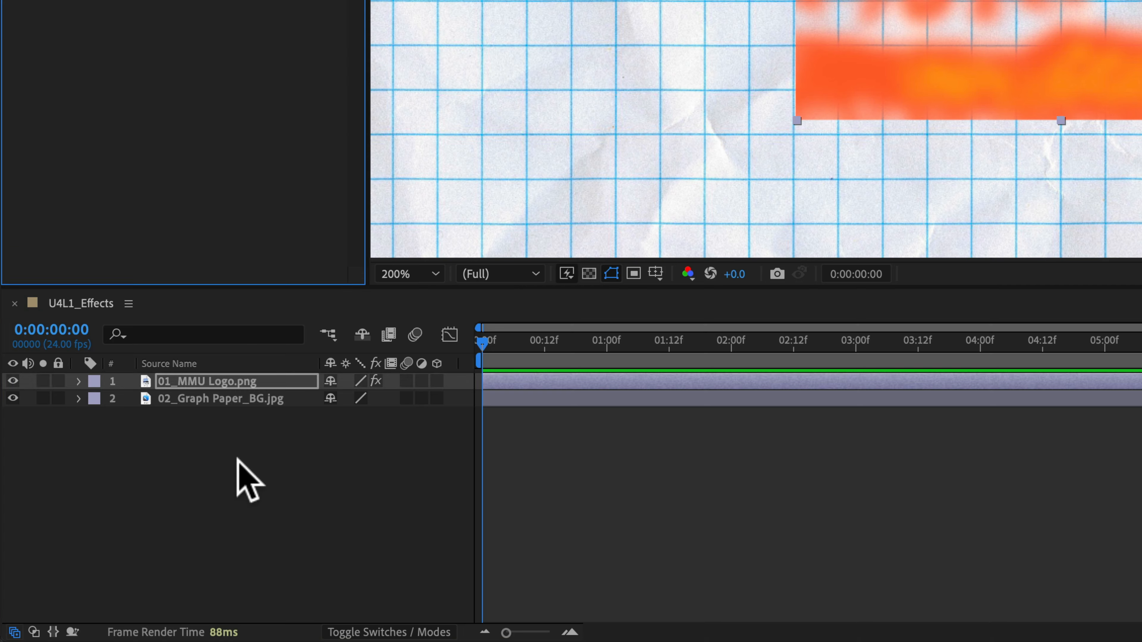
# Move the 01_MMU Logo.png layer below the graph paper layer and back above it in the timeline.
pyautogui.click(234, 471)
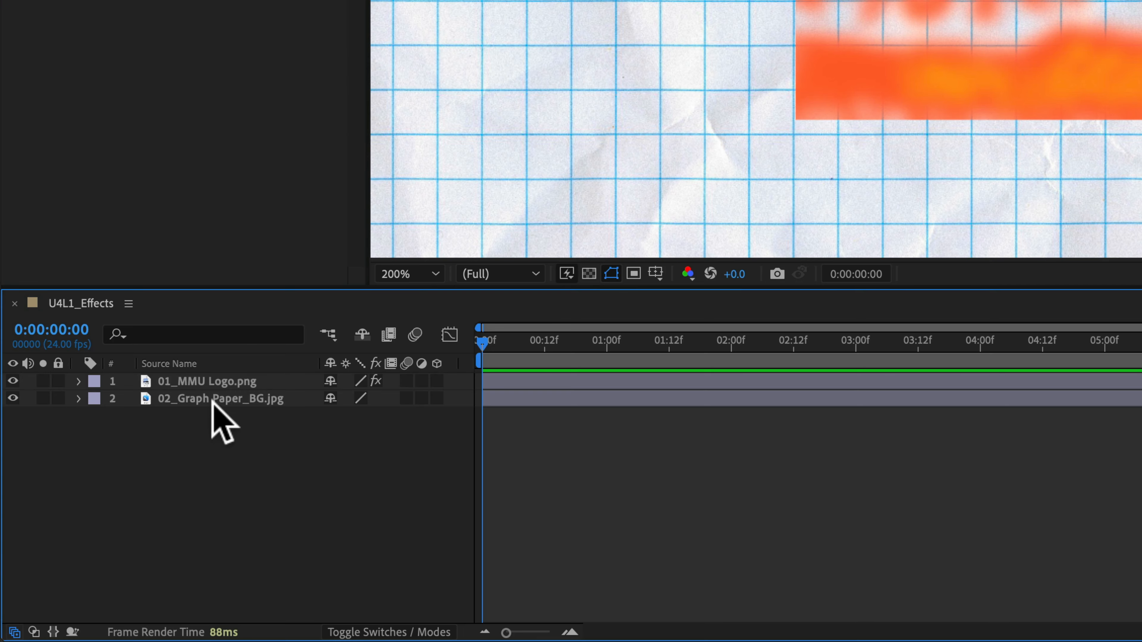
pyautogui.click(212, 385)
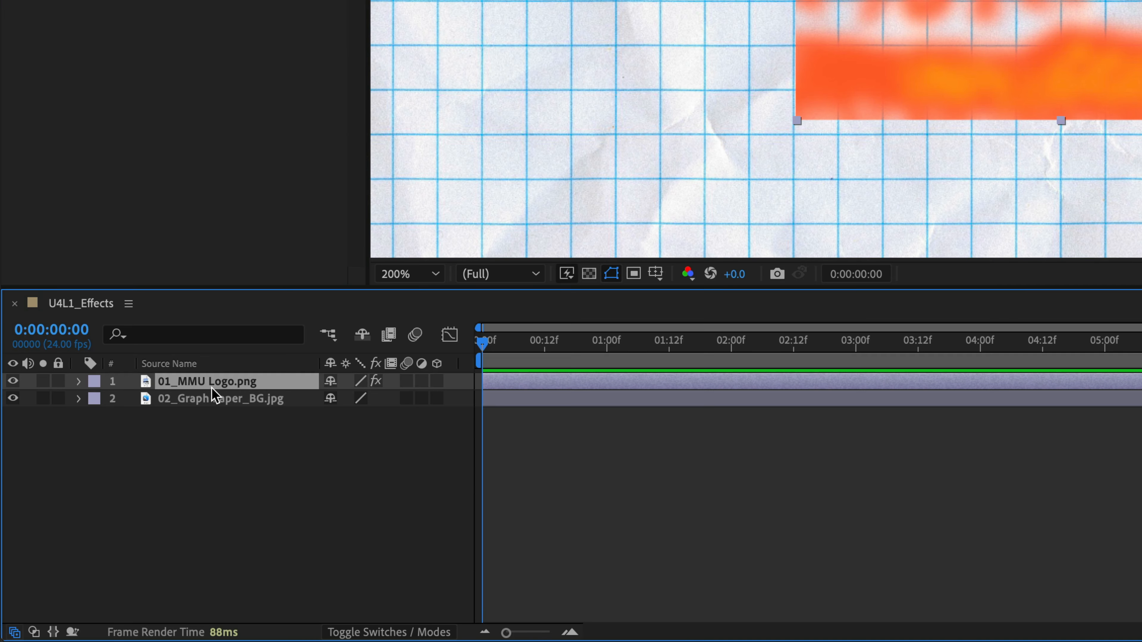
pyautogui.press('super+bracketleft')
pyautogui.press('super+bracketright')
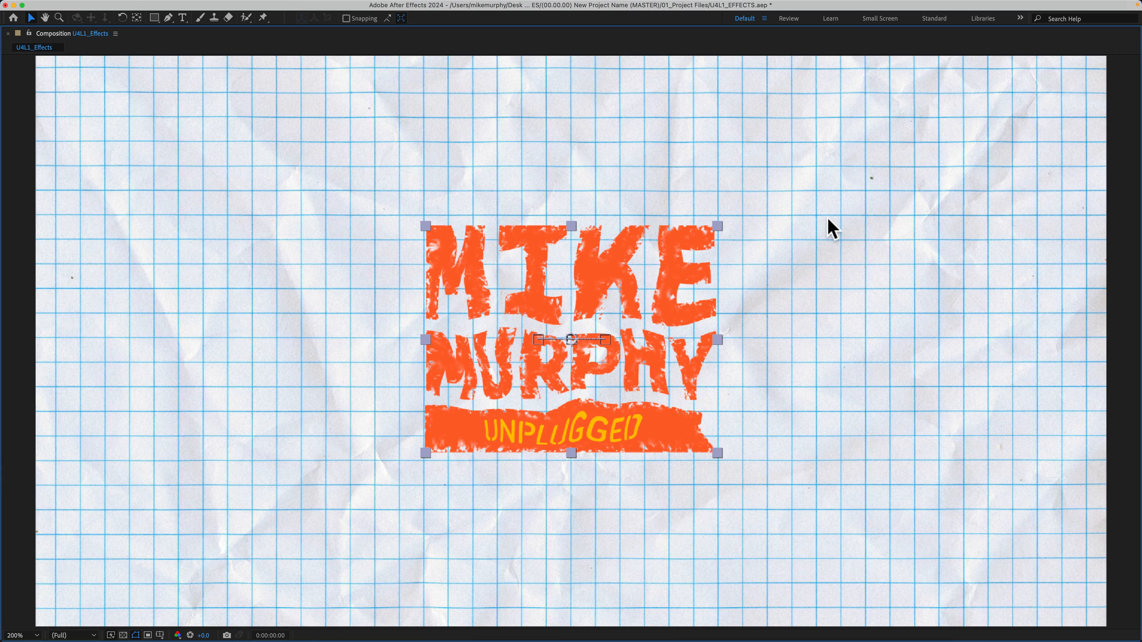
# Play the animated logo in the maximized composition view and restore the regular workspace layout.
pyautogui.press('space')
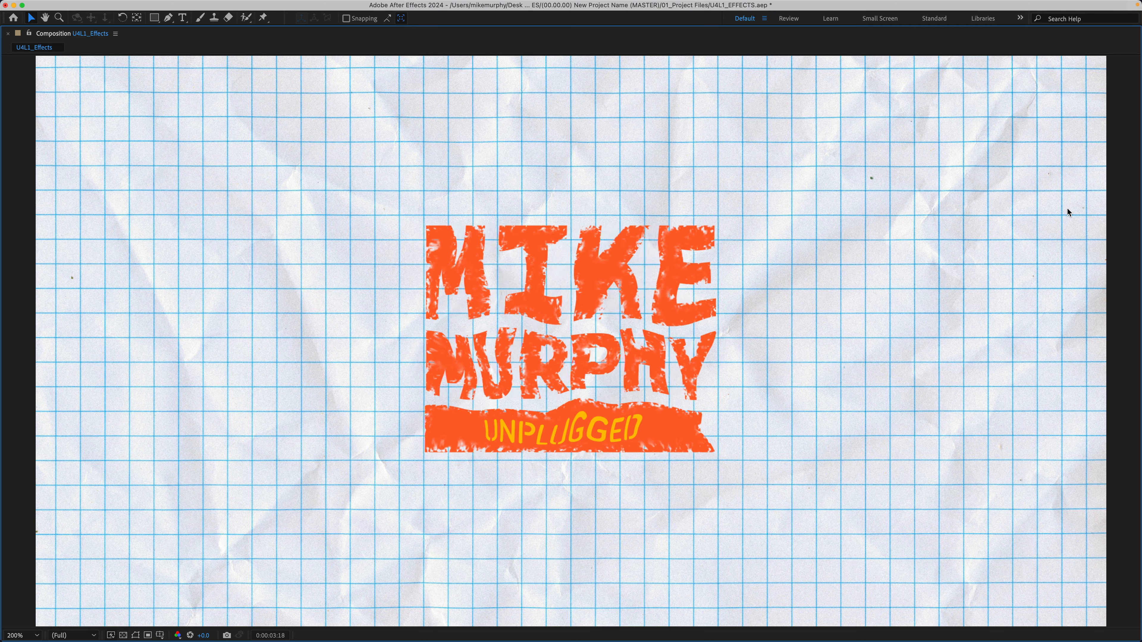
pyautogui.press('`')
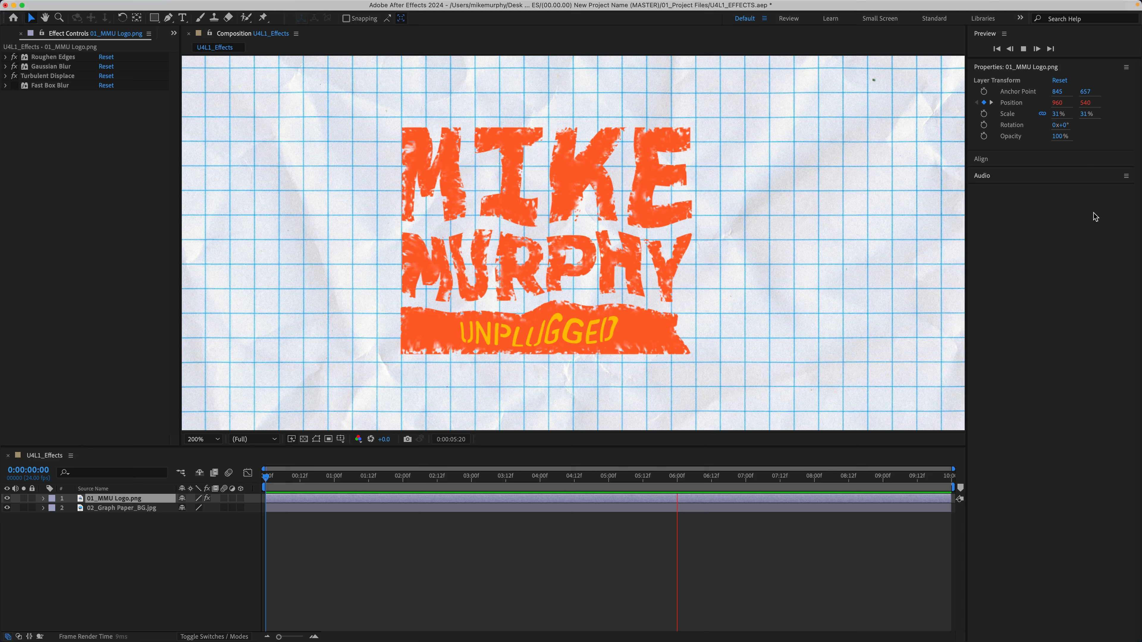
# Open the Effects & Presets panel, place its floating window over the composition and enlarge it.
pyautogui.press('super+5')
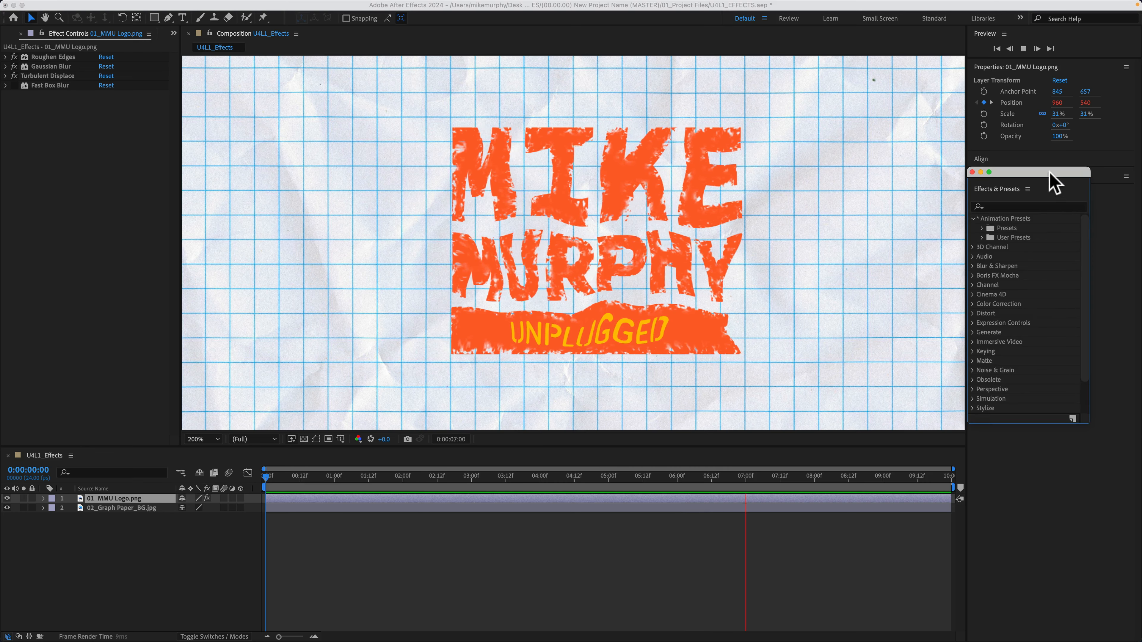
pyautogui.moveTo(1054, 182); pyautogui.dragTo(395, 116)
pyautogui.moveTo(428, 353); pyautogui.dragTo(856, 538)
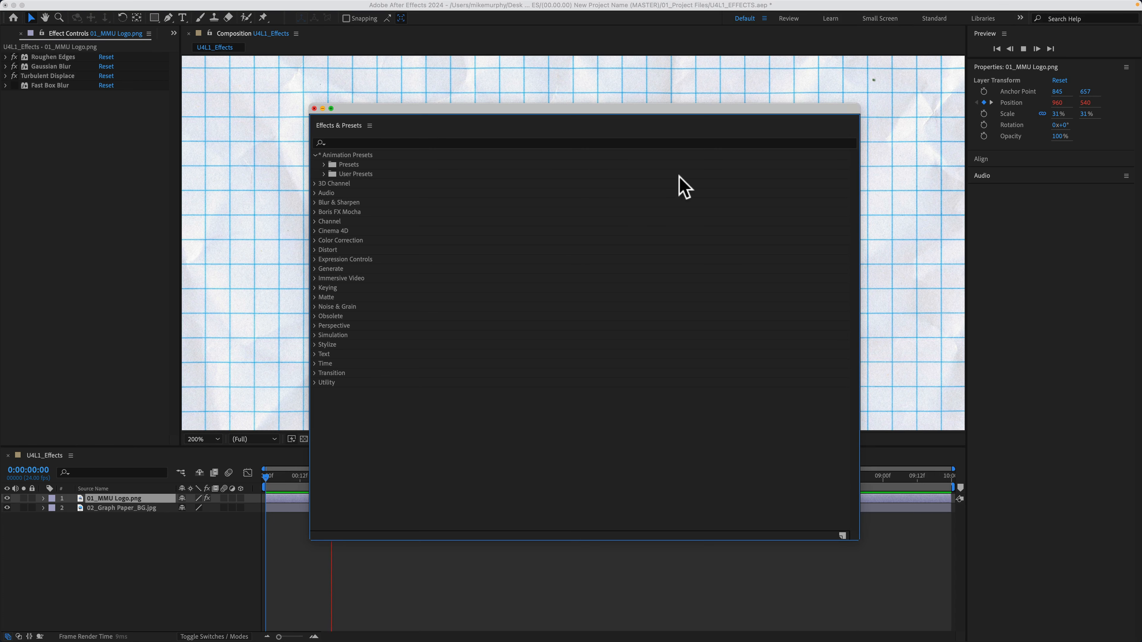
# Browse the animation presets by expanding the Presets folder and its Adobe Express subfolder.
pyautogui.click(324, 164)
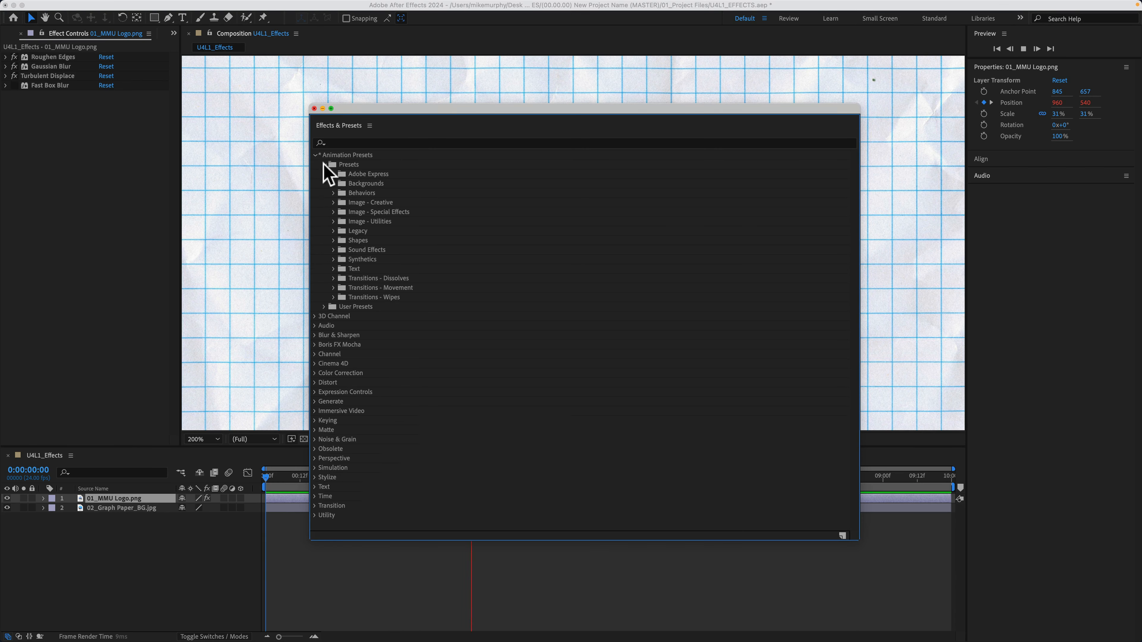
pyautogui.click(333, 173)
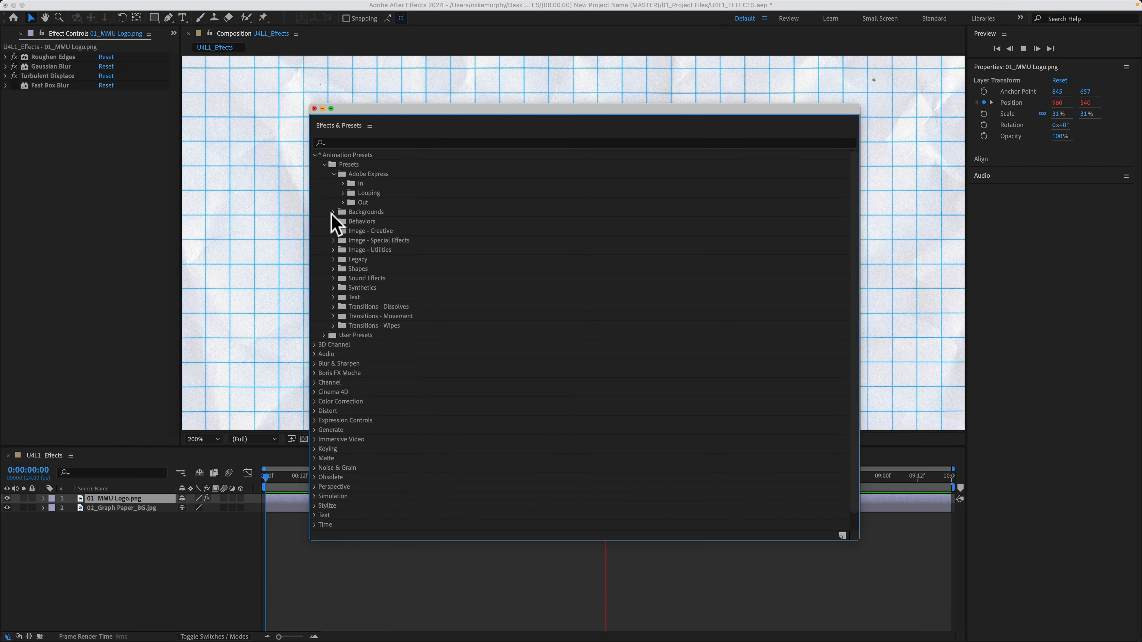